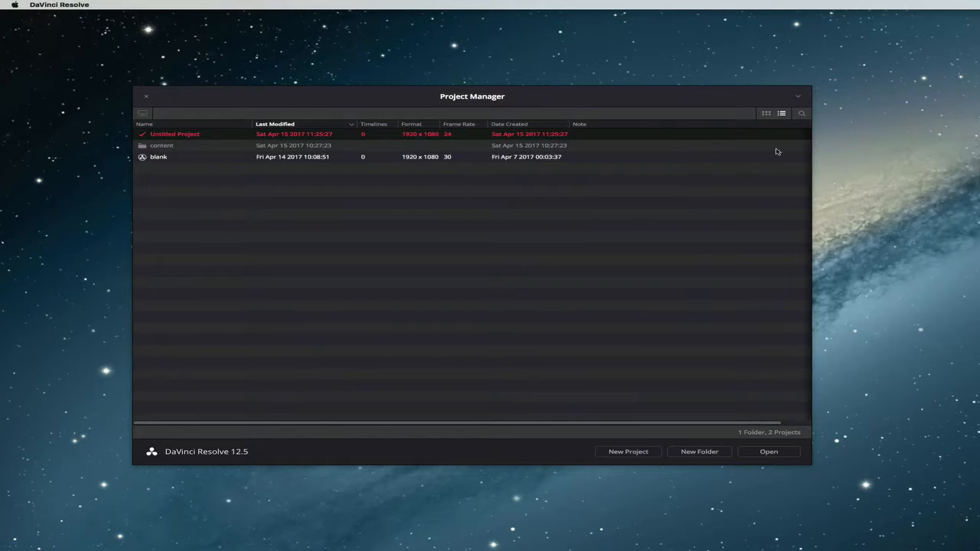
# Step: Show the projects as thumbnails and open the project named Untitled Project
pyautogui.click(765, 113)
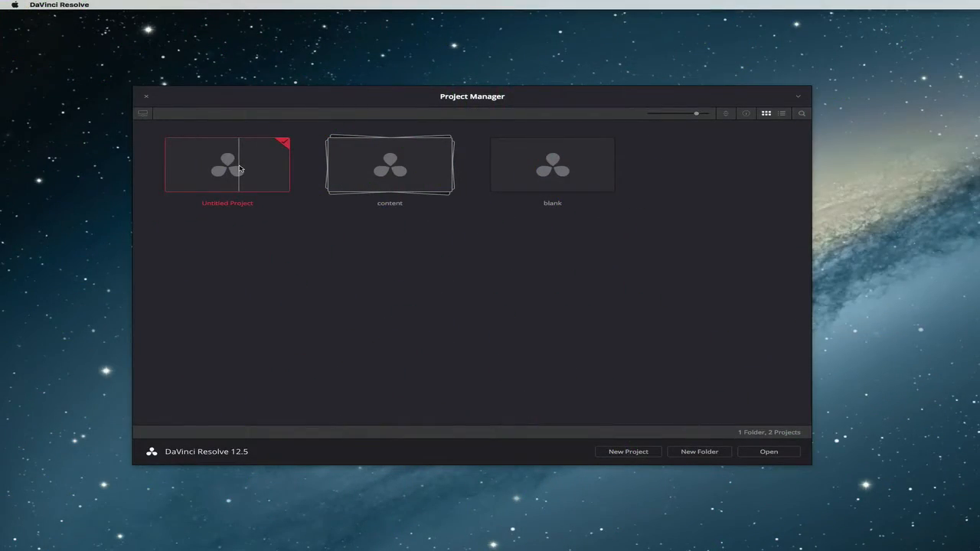
pyautogui.doubleClick(239, 168)
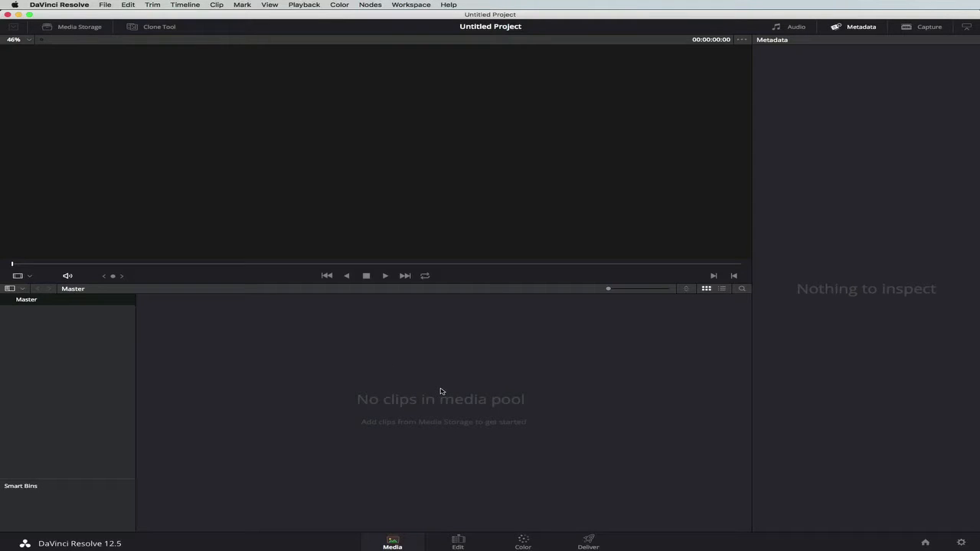
# Step: Look through the Edit, Color and Deliver pages, and choose the YouTube 720p render preset
pyautogui.click(458, 543)
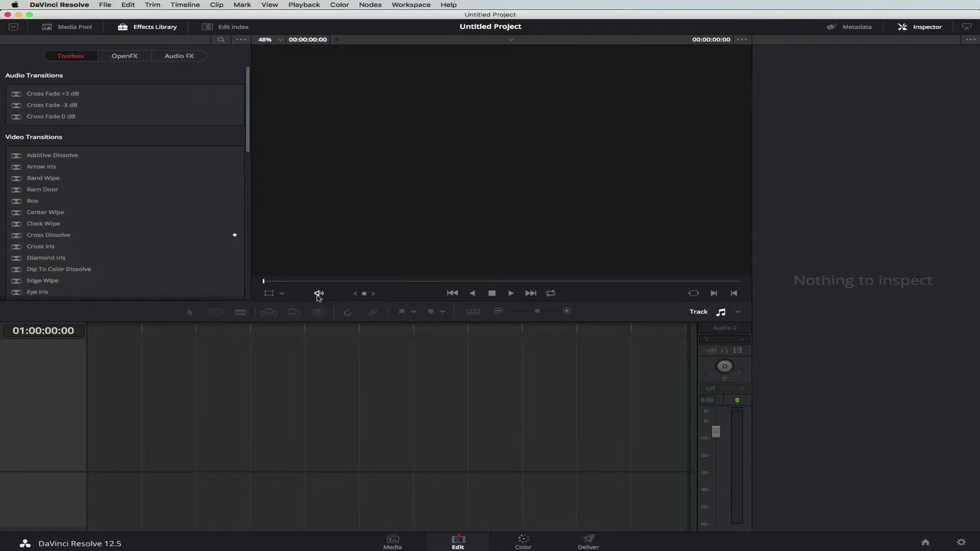
pyautogui.click(523, 541)
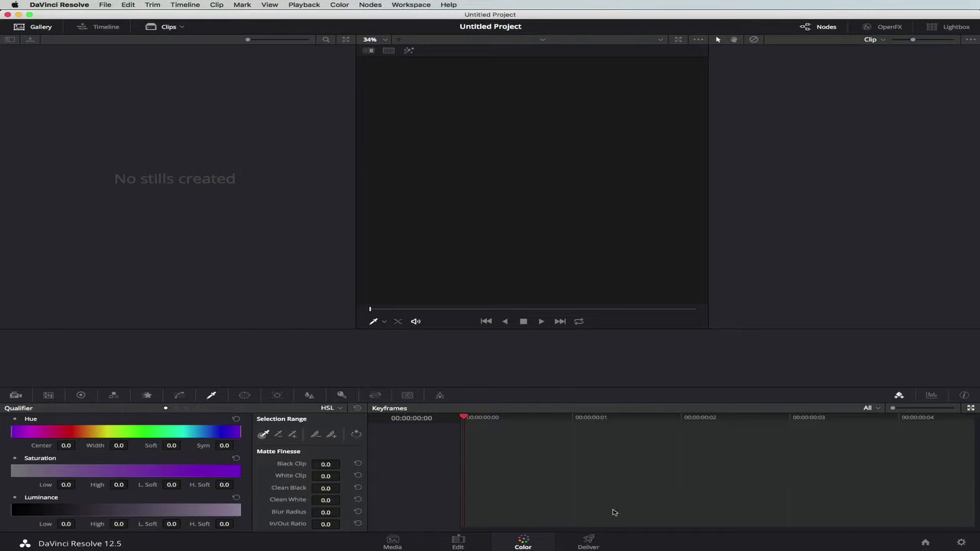
pyautogui.click(589, 542)
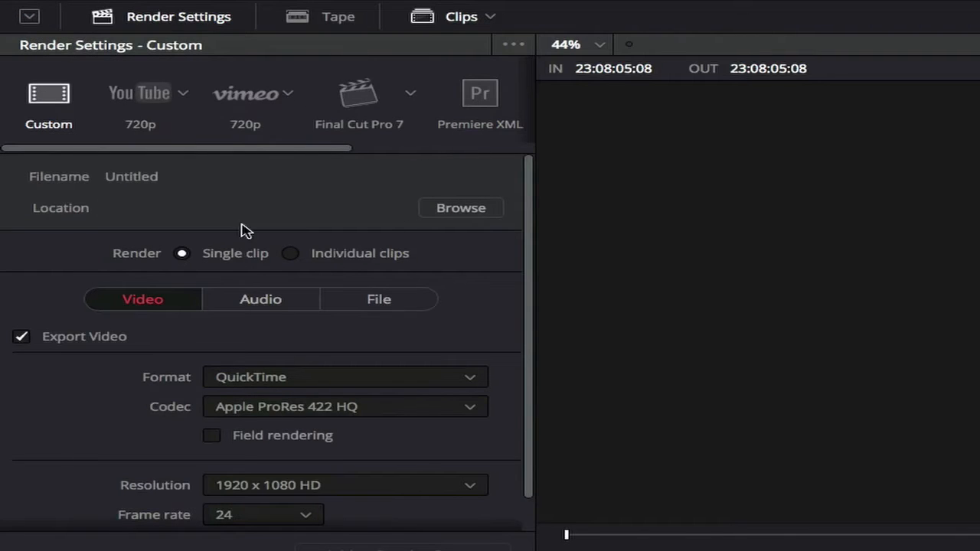
pyautogui.click(141, 98)
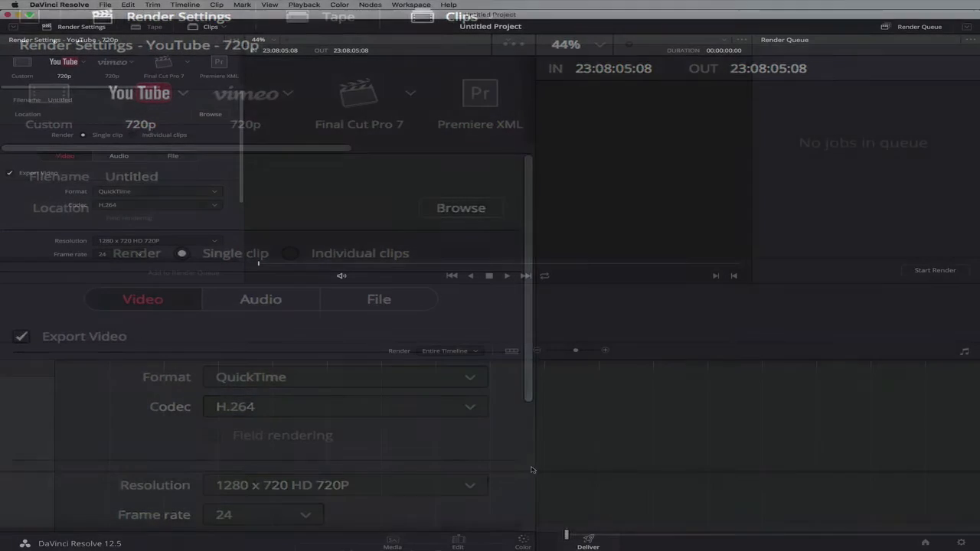
# Step: Return to the Media page, switch to Finder, and import audio.mp3 from the project 0/media folder into the media pool
pyautogui.click(392, 542)
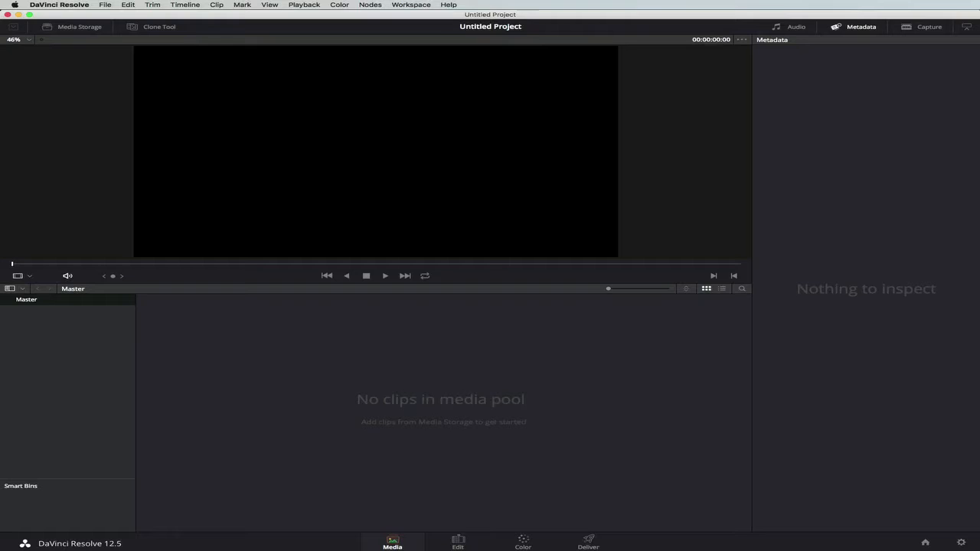
pyautogui.press('super+Tab')
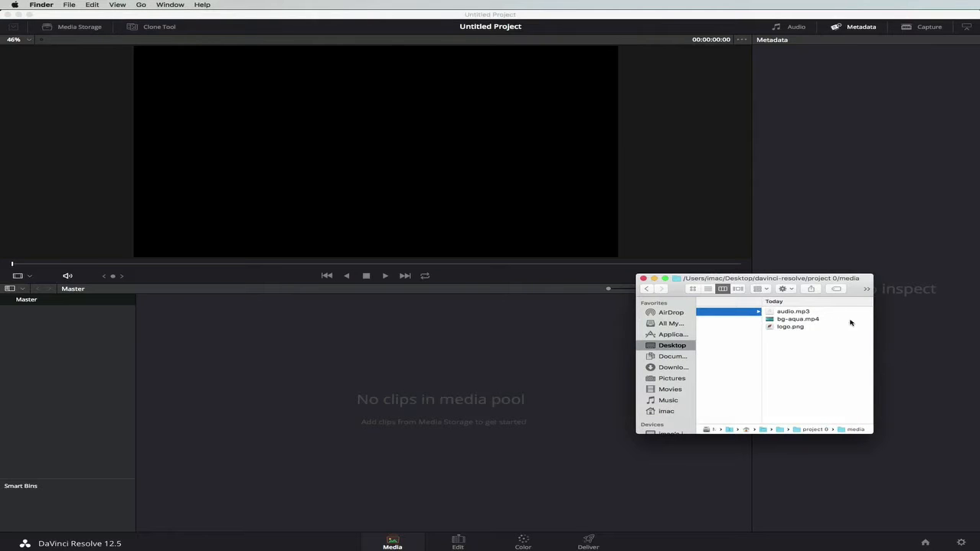
pyautogui.click(789, 312)
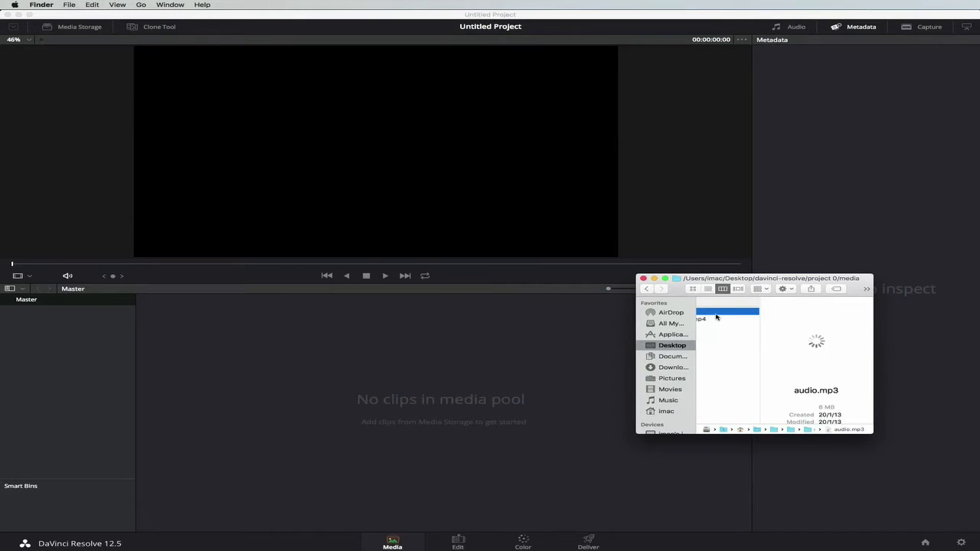
pyautogui.moveTo(729, 315); pyautogui.dragTo(438, 388)
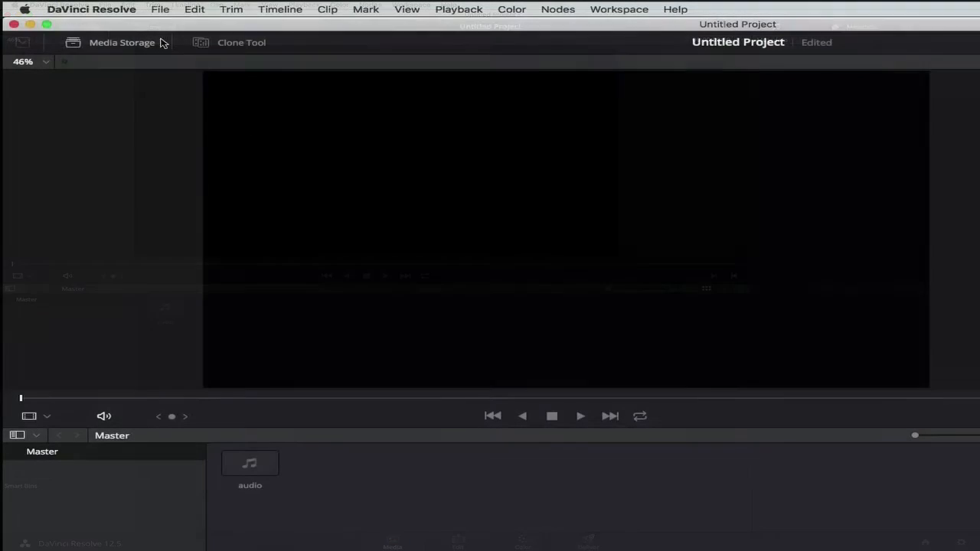
# Step: Set the playback frame rate to 30 frames per second in the project settings and save them
pyautogui.click(106, 5)
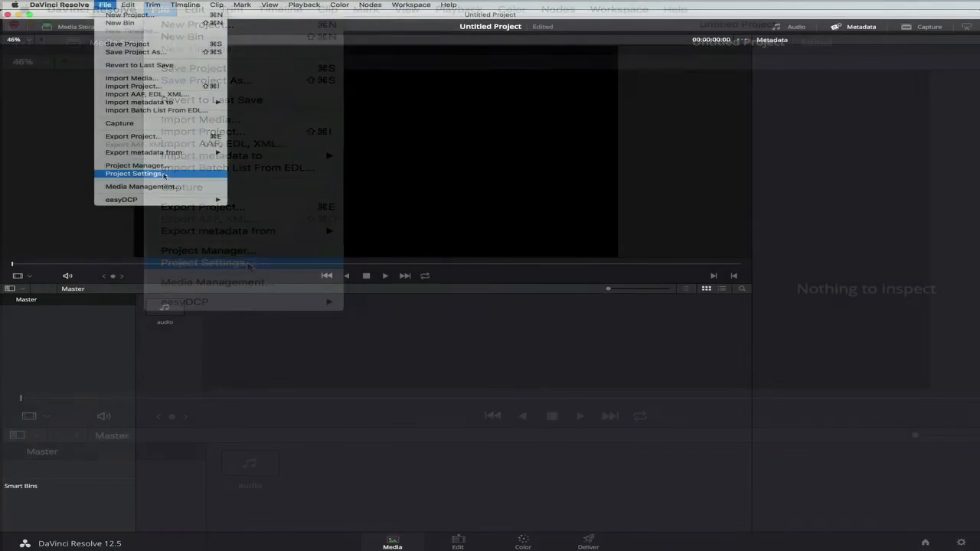
pyautogui.click(247, 265)
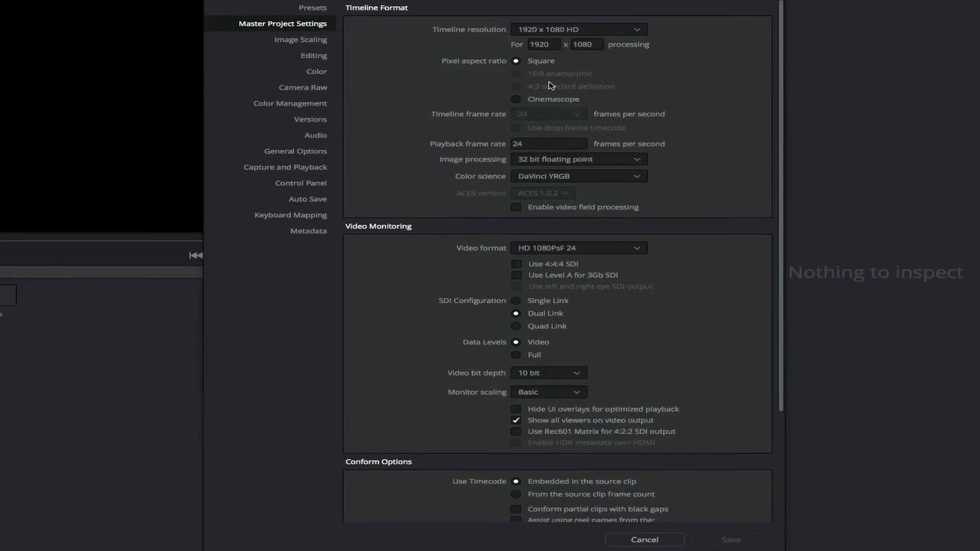
pyautogui.click(558, 142)
pyautogui.moveTo(539, 143); pyautogui.dragTo(440, 141)
pyautogui.write('30')
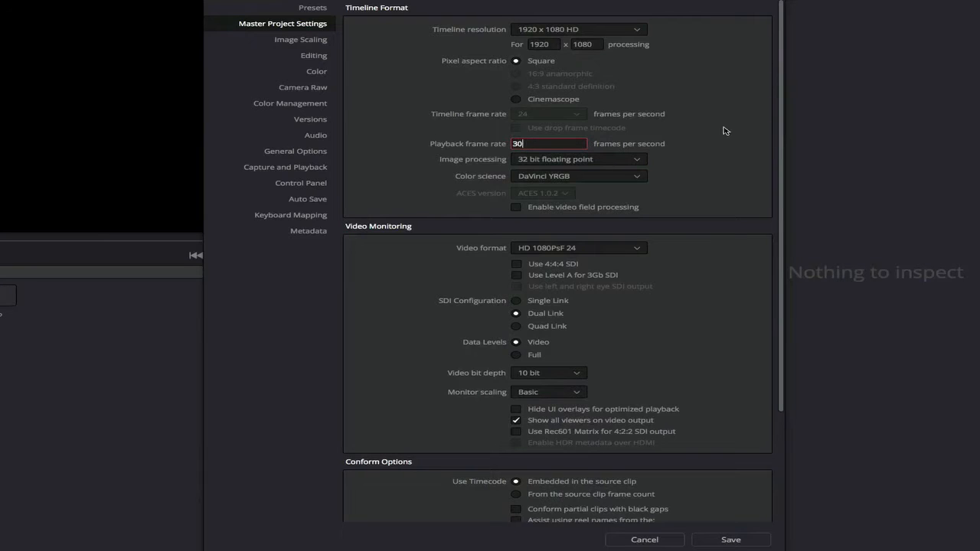
pyautogui.press('Return')
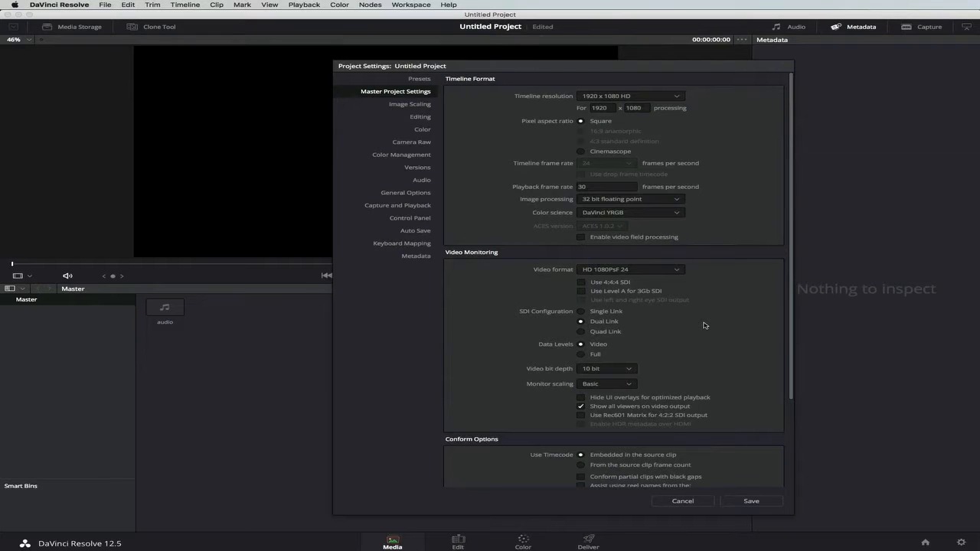
pyautogui.click(755, 503)
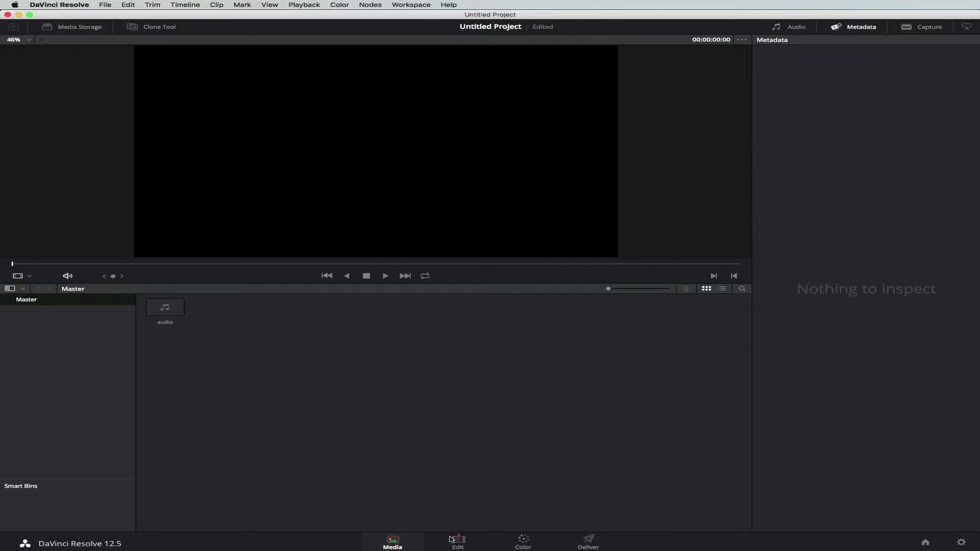
# Step: Preview the audio clip from the media pool for a few seconds and stop playback
pyautogui.click(178, 310)
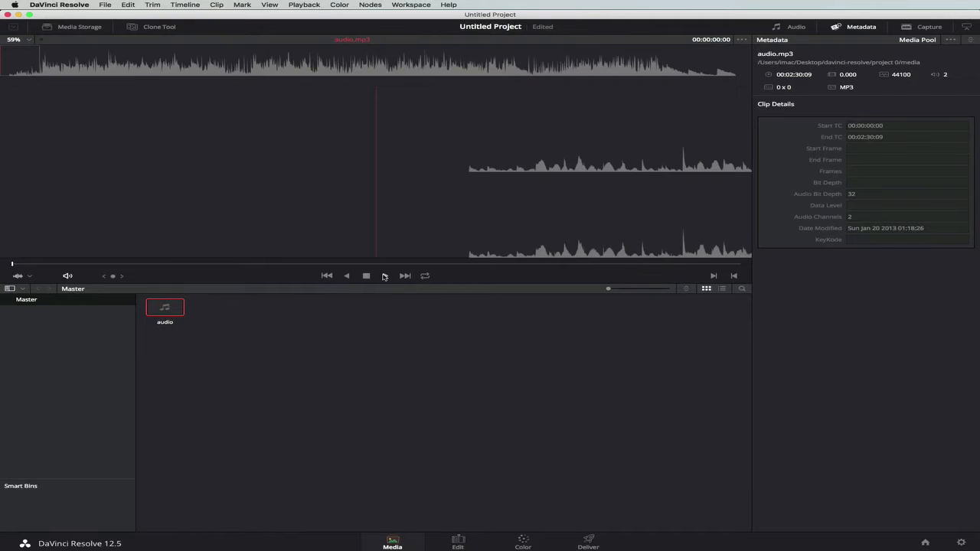
pyautogui.click(385, 276)
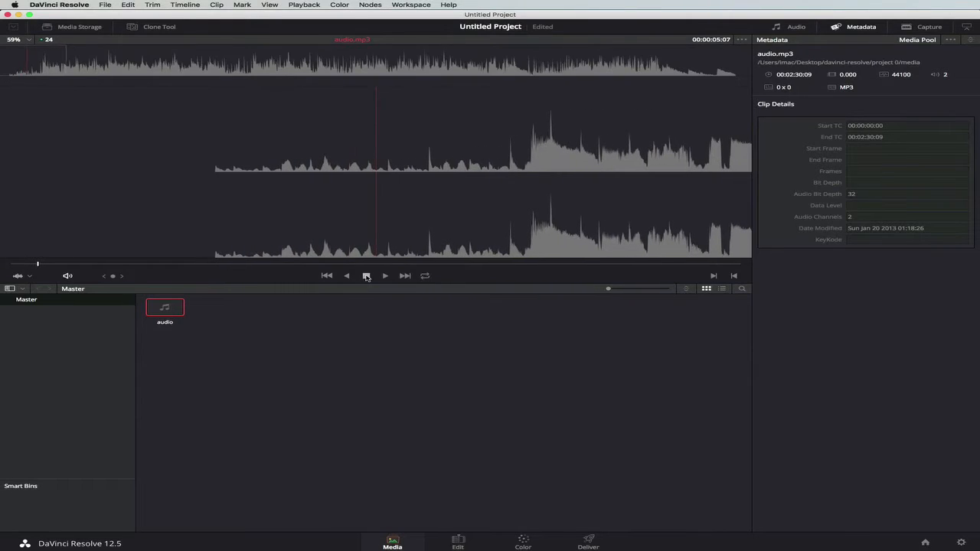
pyautogui.click(366, 276)
# Step: On the Edit page, look at the Media Pool and examine the transitions, titles and generators in the Effects Library
pyautogui.click(458, 544)
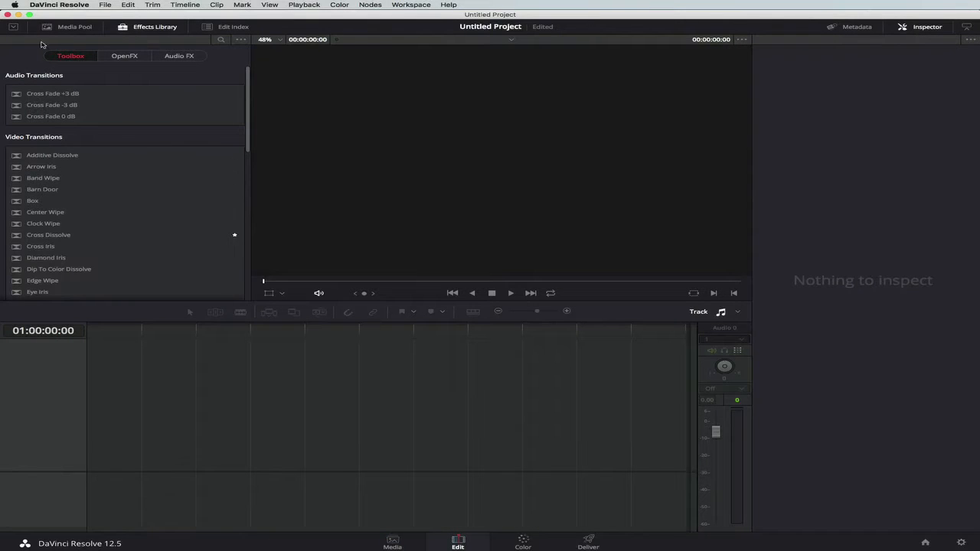
pyautogui.click(62, 26)
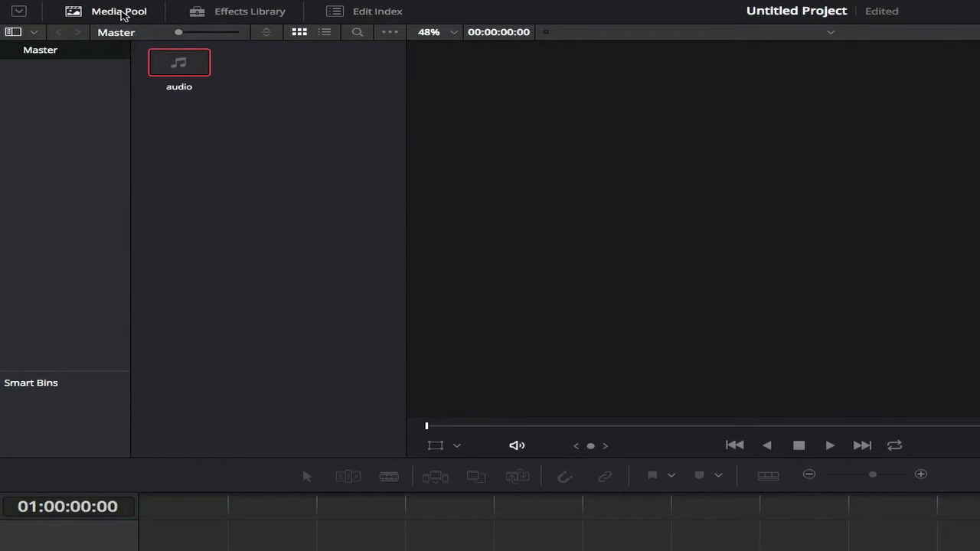
pyautogui.click(253, 13)
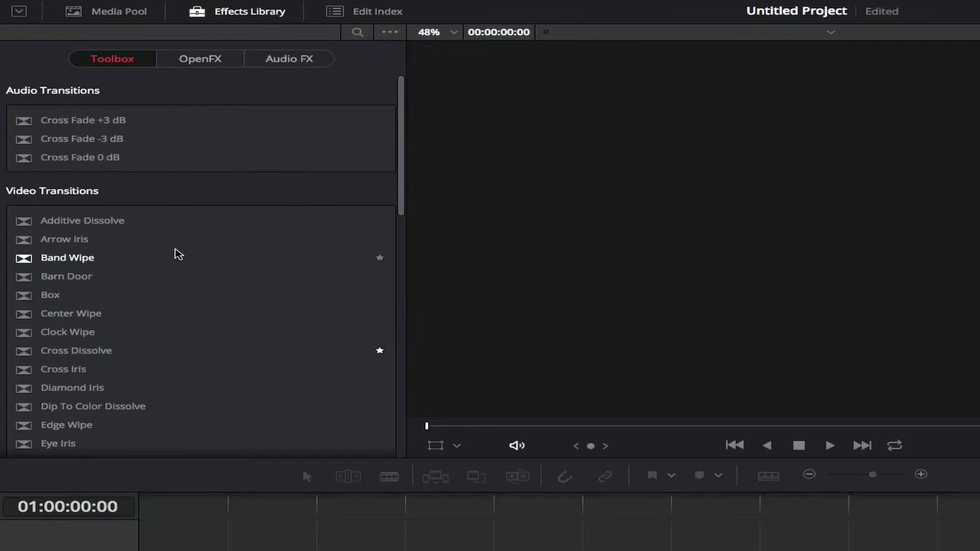
pyautogui.scroll(-5, 175, 253)
pyautogui.scroll(-2, 175, 254)
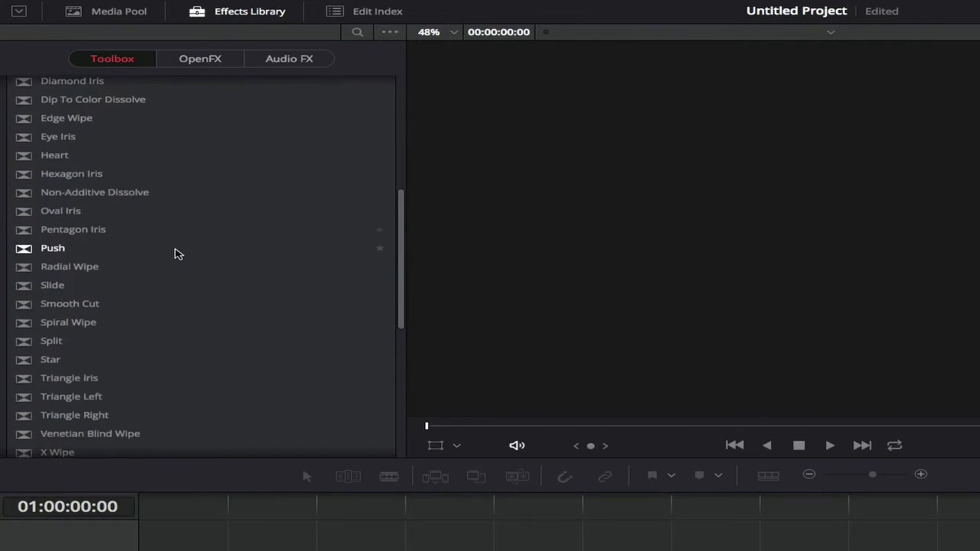
pyautogui.scroll(-5, 222, 328)
pyautogui.scroll(-3, 225, 327)
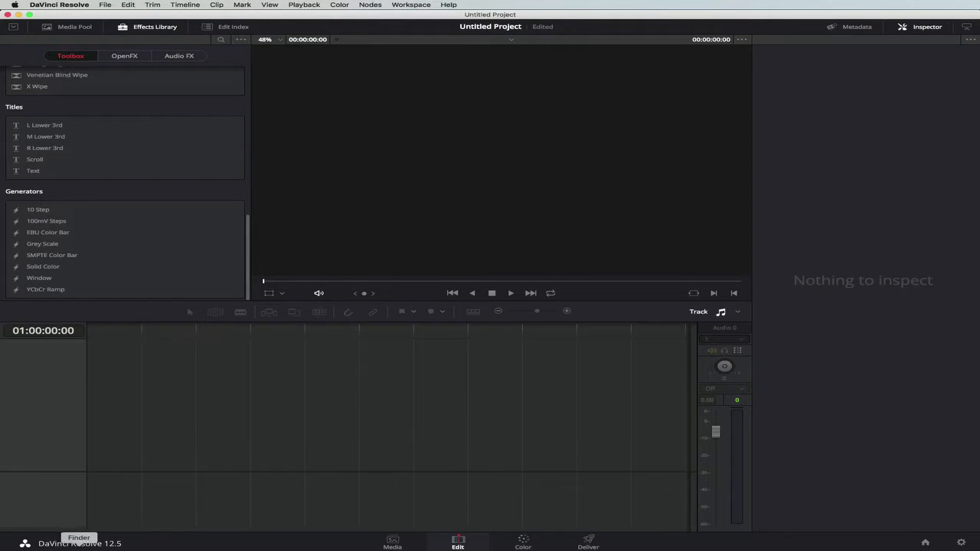
# Step: Switch to Finder and add bg-aqua.mp4 from the media folder to the start of the empty timeline
pyautogui.click(79, 548)
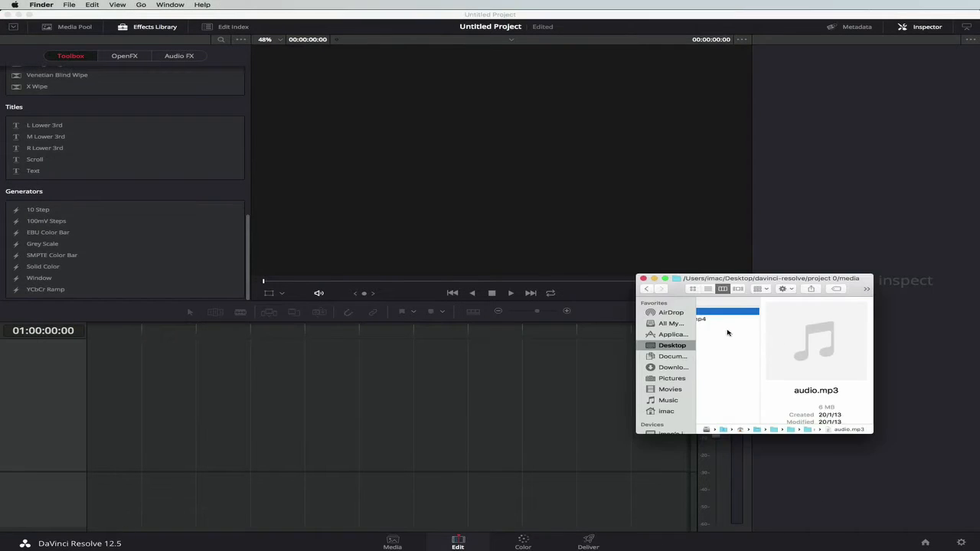
pyautogui.hscroll(-5, 819, 337)
pyautogui.click(842, 319)
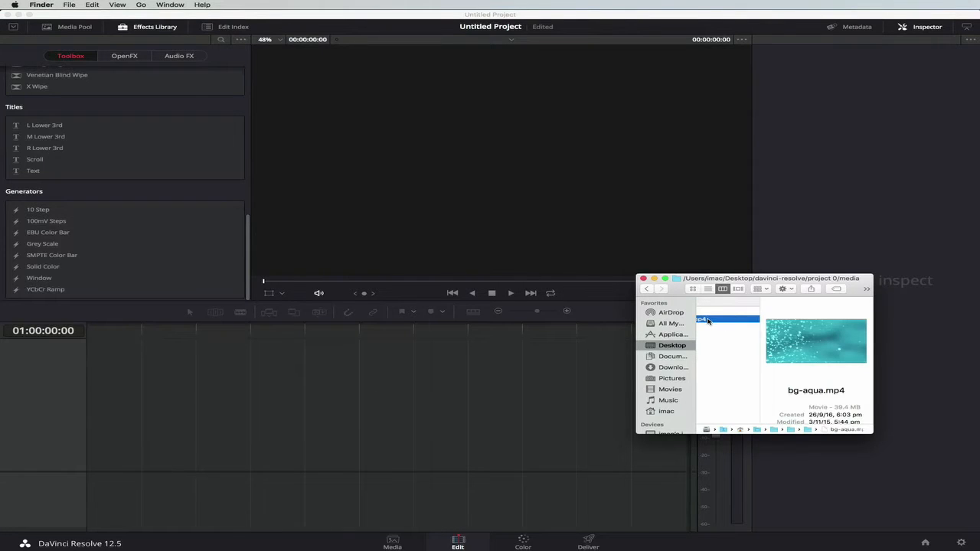
pyautogui.moveTo(708, 321); pyautogui.dragTo(89, 420)
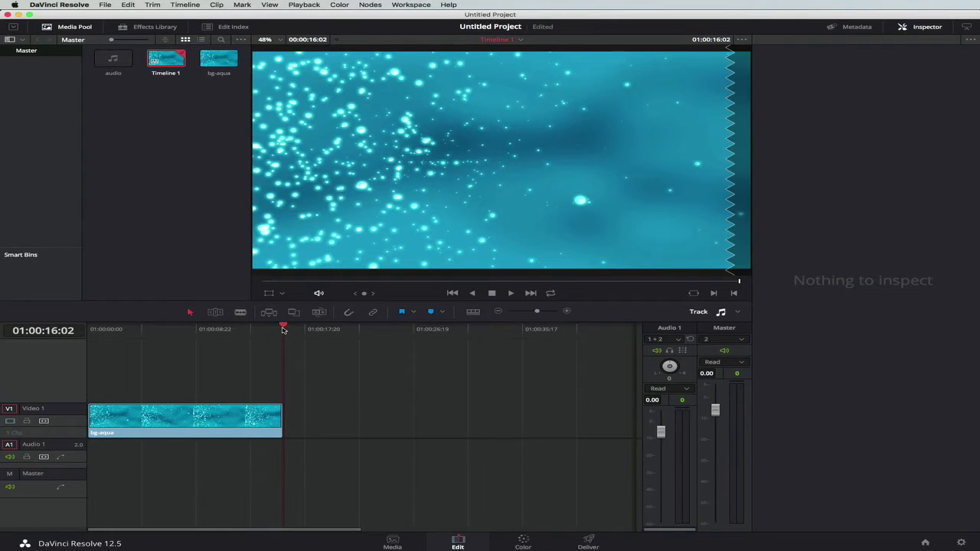
# Step: Scrub the playhead back to the start of the timeline and play the bg-aqua clip through
pyautogui.moveTo(283, 329); pyautogui.dragTo(150, 329)
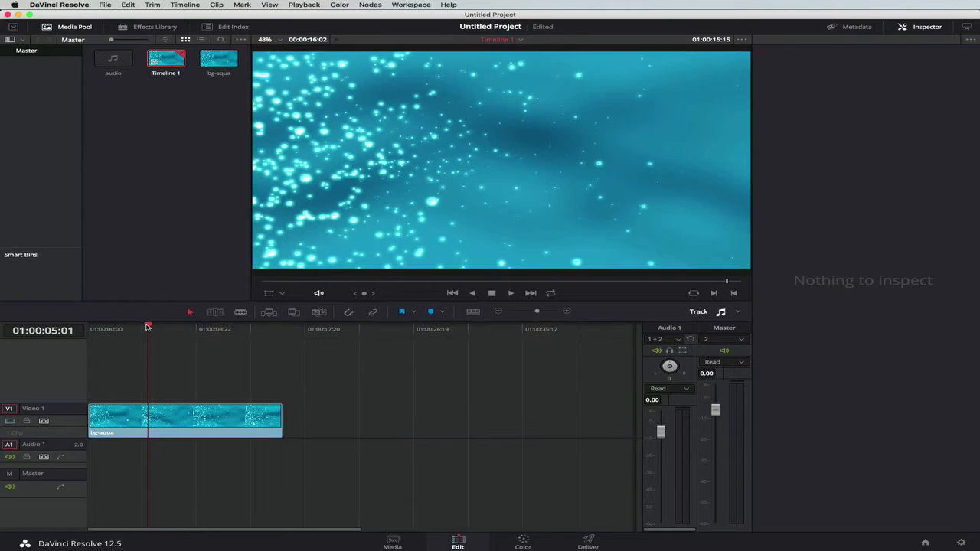
pyautogui.moveTo(148, 326); pyautogui.dragTo(38, 326)
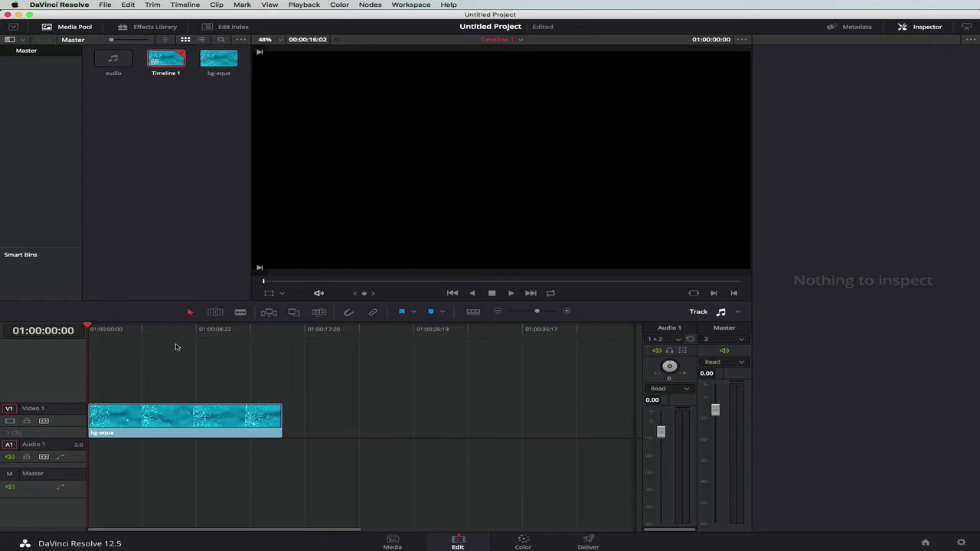
pyautogui.press('space')
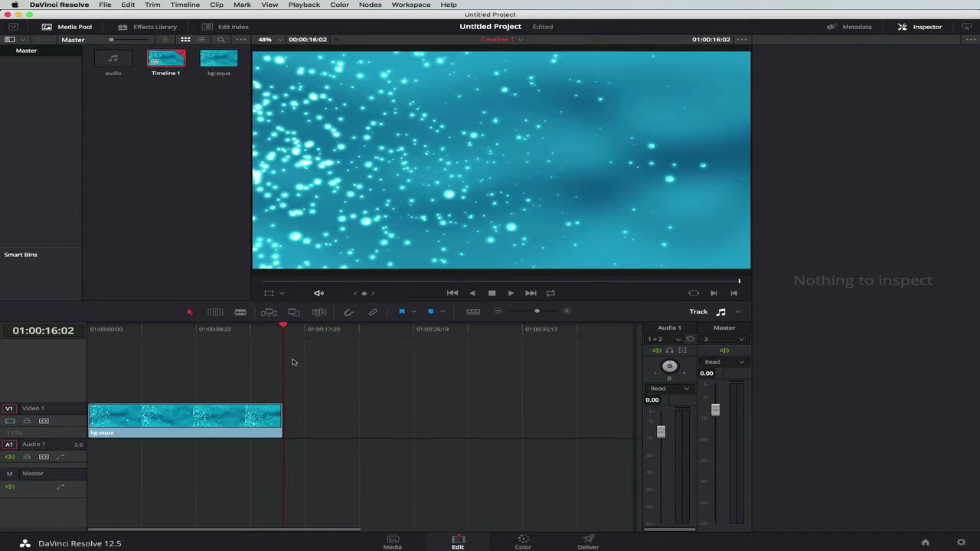
# Step: Select the bg-aqua clip on Video 1 and hide and reopen the Inspector to view its properties
pyautogui.click(172, 421)
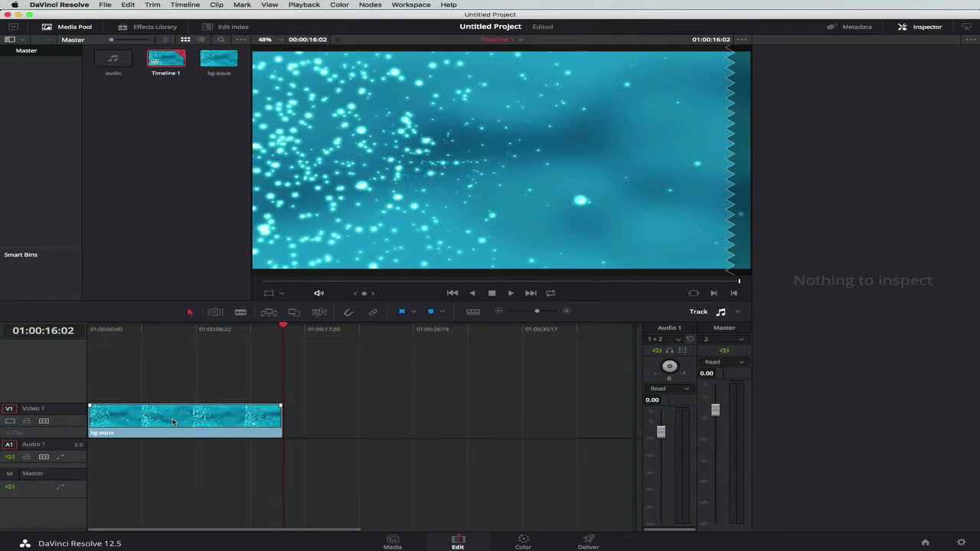
pyautogui.click(172, 421)
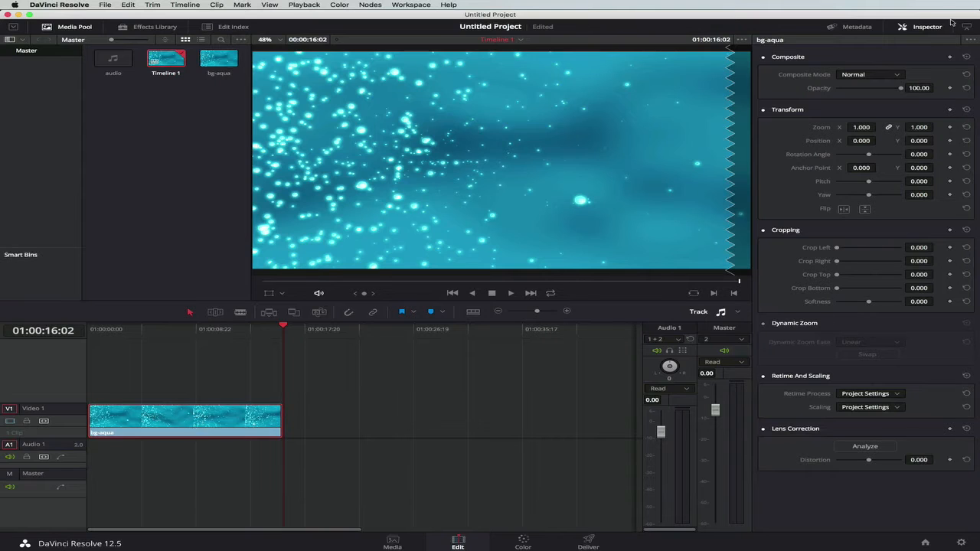
pyautogui.click(926, 27)
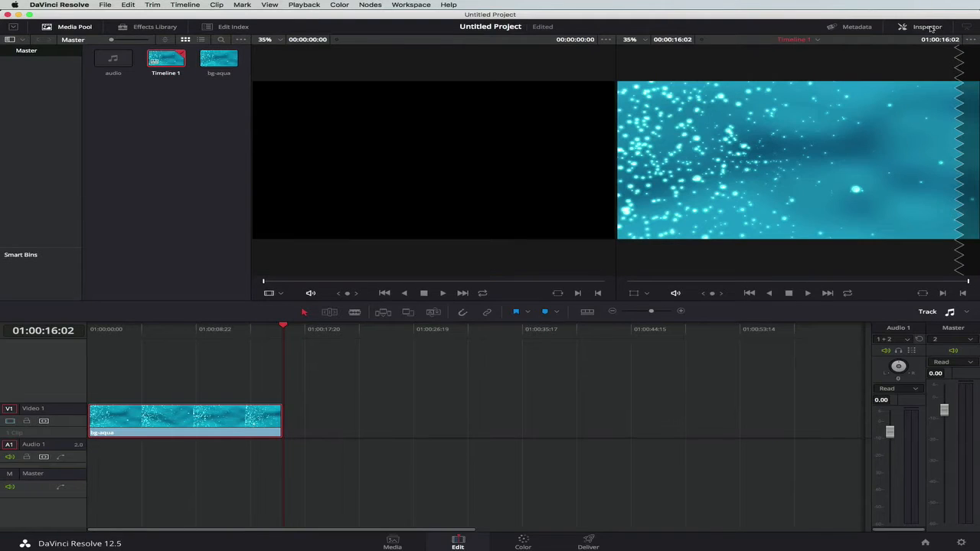
pyautogui.click(928, 27)
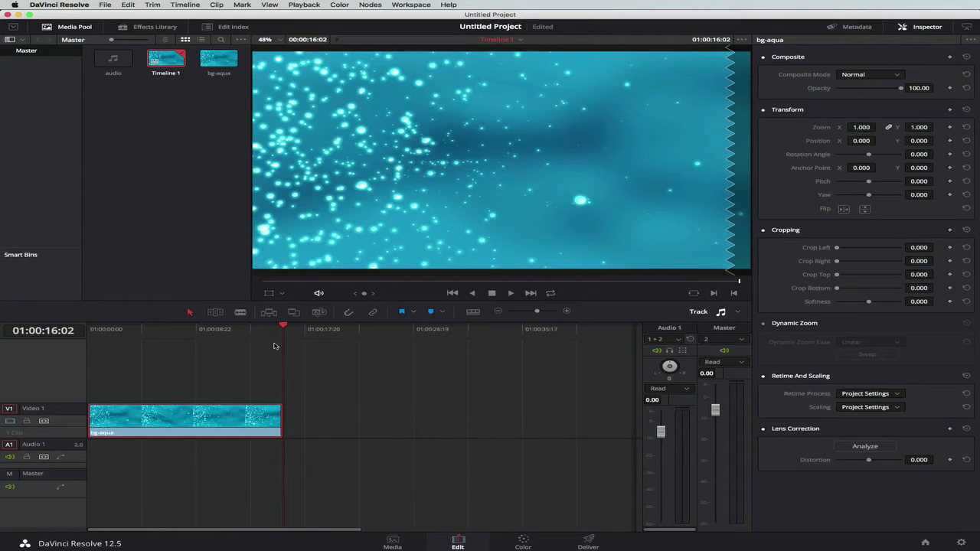
# Step: Add a Position keyframe to the bg-aqua clip at 01:00:00:00 and turn on the viewer's Transform overlay
pyautogui.moveTo(285, 328); pyautogui.dragTo(88, 327)
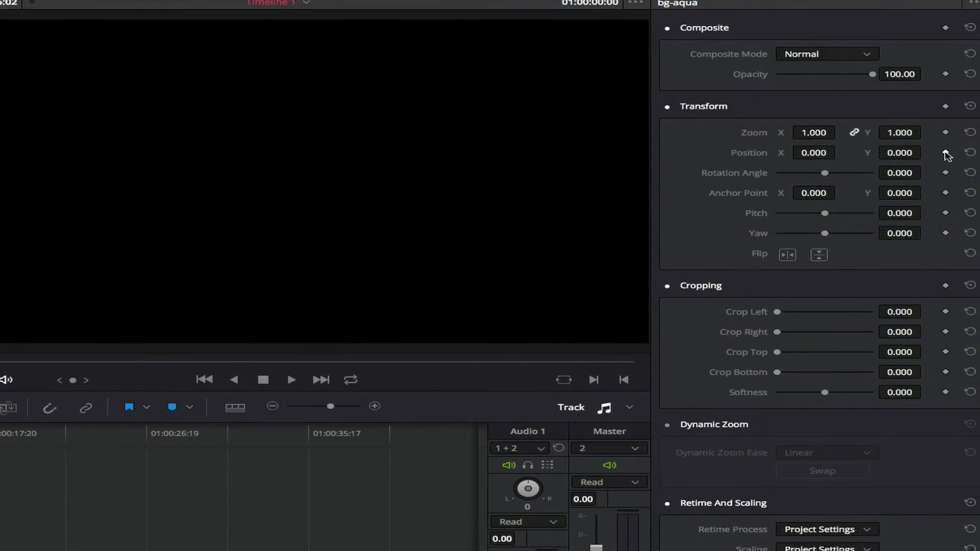
pyautogui.click(945, 152)
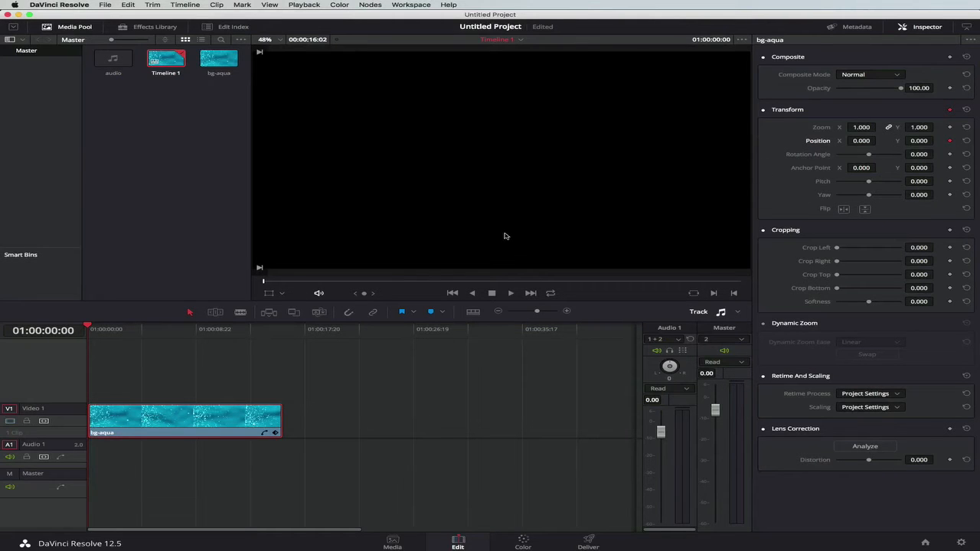
pyautogui.click(92, 308)
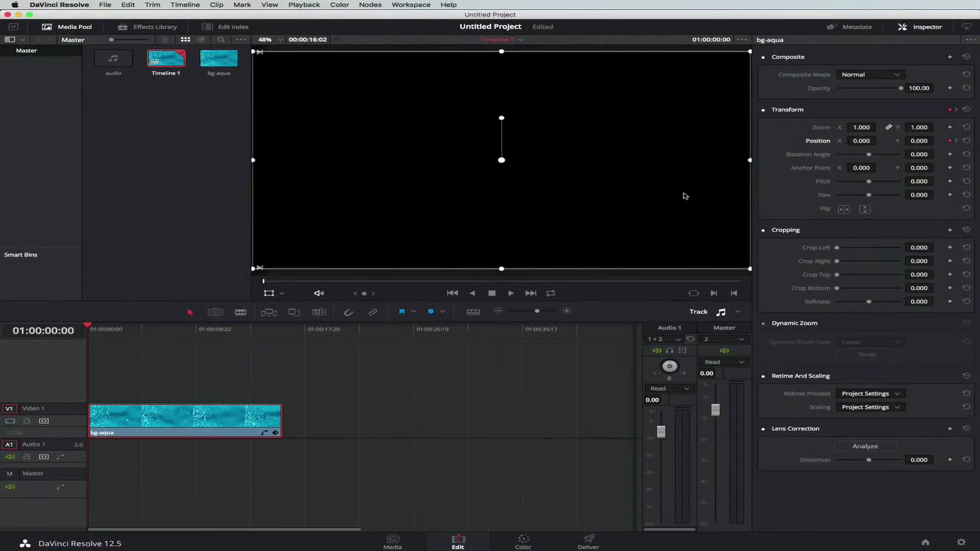
# Step: Move the bg-aqua clip out past the left edge of the frame, to about X -1937, Y 10, and set the viewer zoom to 25%
pyautogui.moveTo(684, 196); pyautogui.dragTo(219, 202)
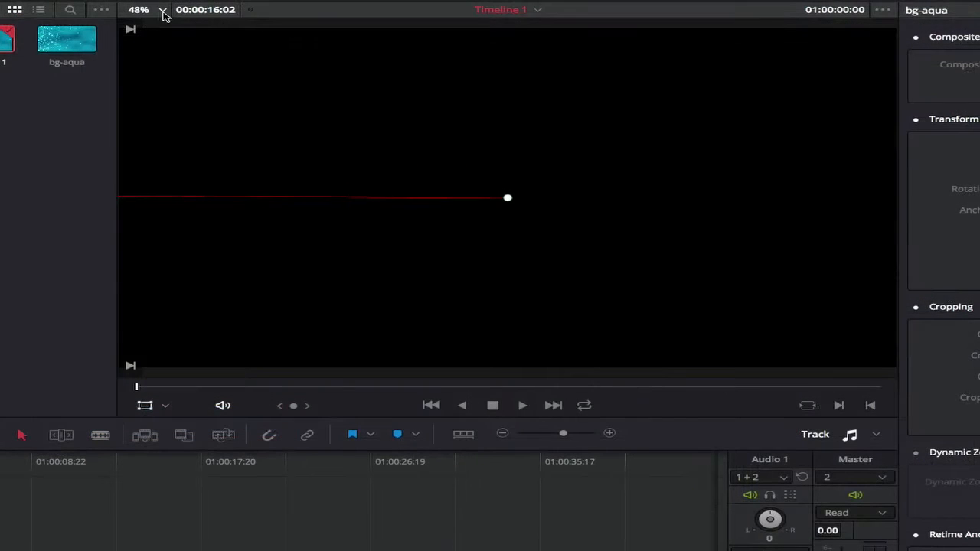
pyautogui.click(280, 39)
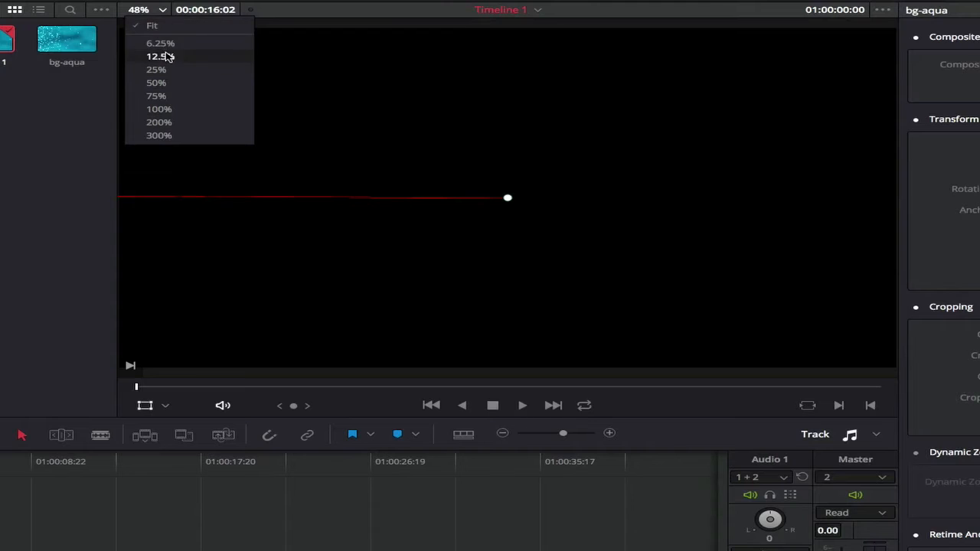
pyautogui.click(166, 82)
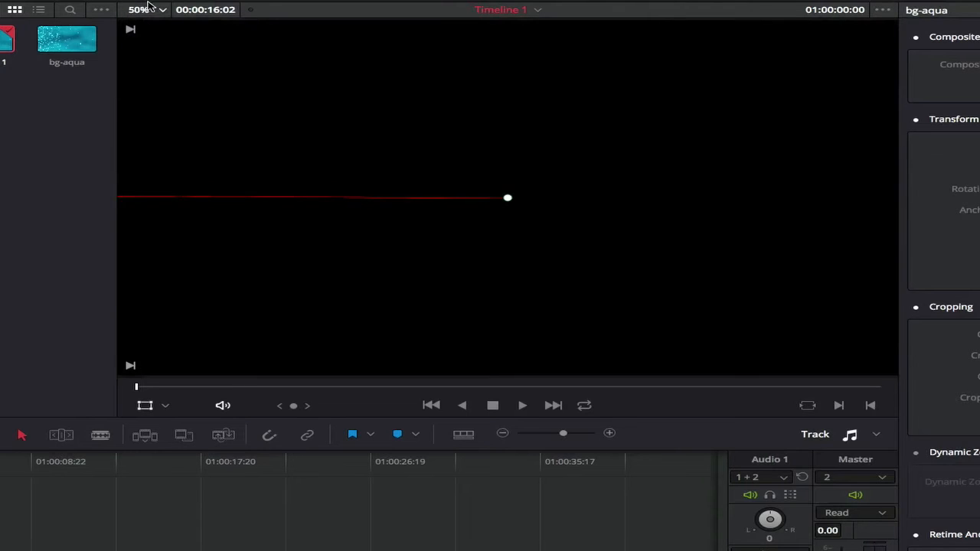
pyautogui.click(148, 6)
pyautogui.click(162, 68)
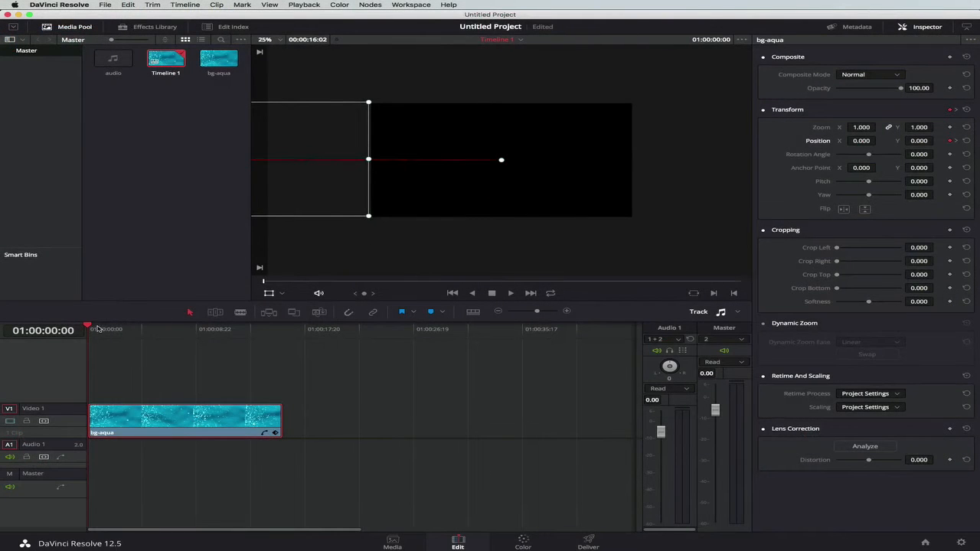
# Step: At 01:00:01:14, move the bg-aqua clip back into the frame at about X -13, Y -10, and set the viewer zoom to Fit
pyautogui.moveTo(90, 327); pyautogui.dragTo(107, 327)
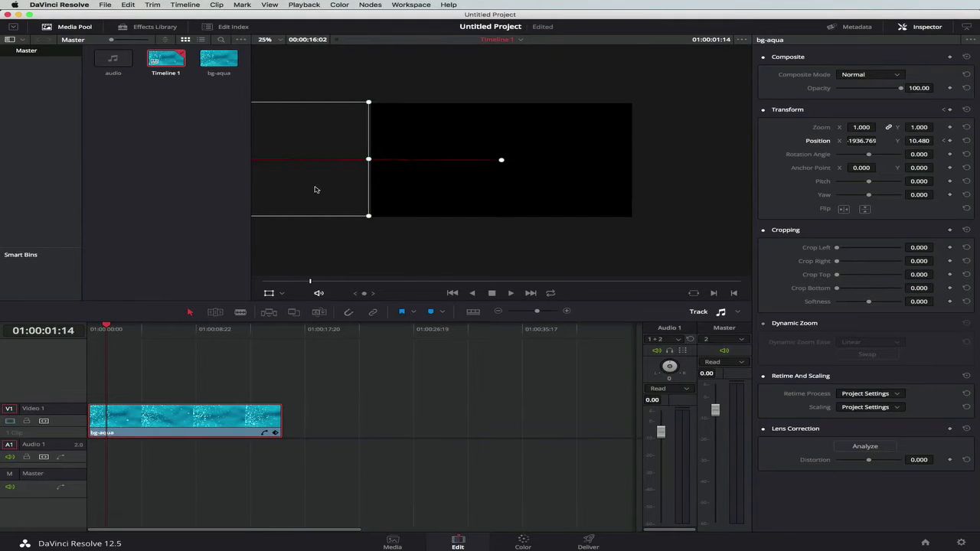
pyautogui.moveTo(314, 189); pyautogui.dragTo(576, 191)
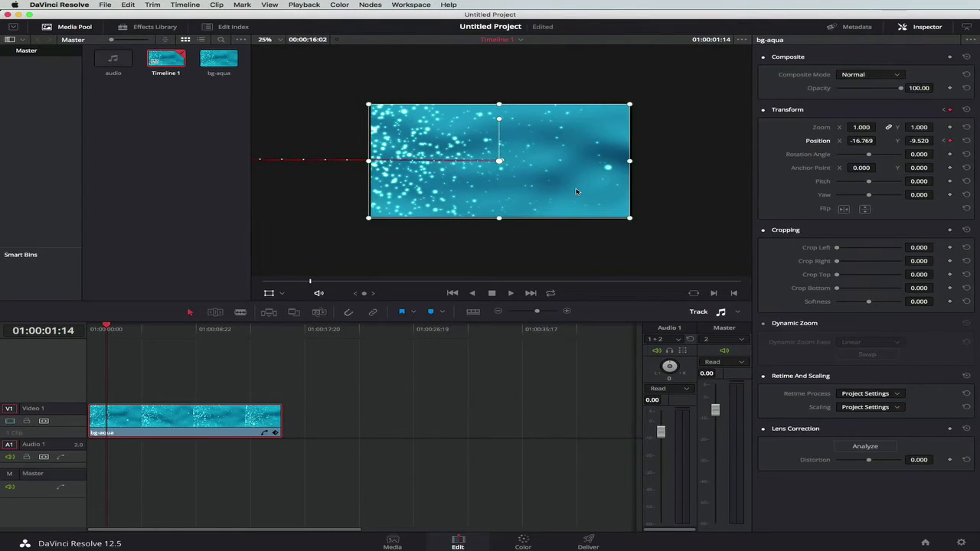
pyautogui.moveTo(555, 196); pyautogui.dragTo(556, 197)
pyautogui.click(265, 39)
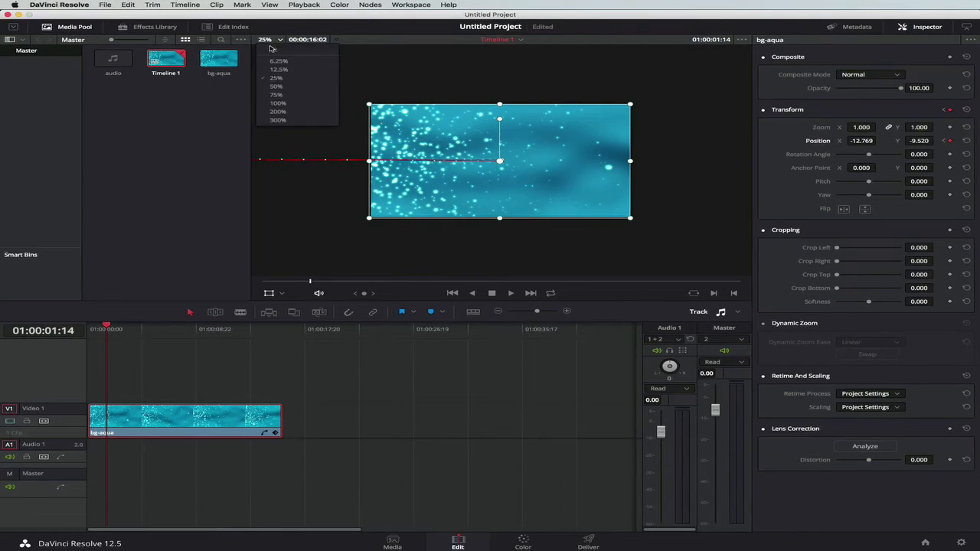
pyautogui.click(272, 50)
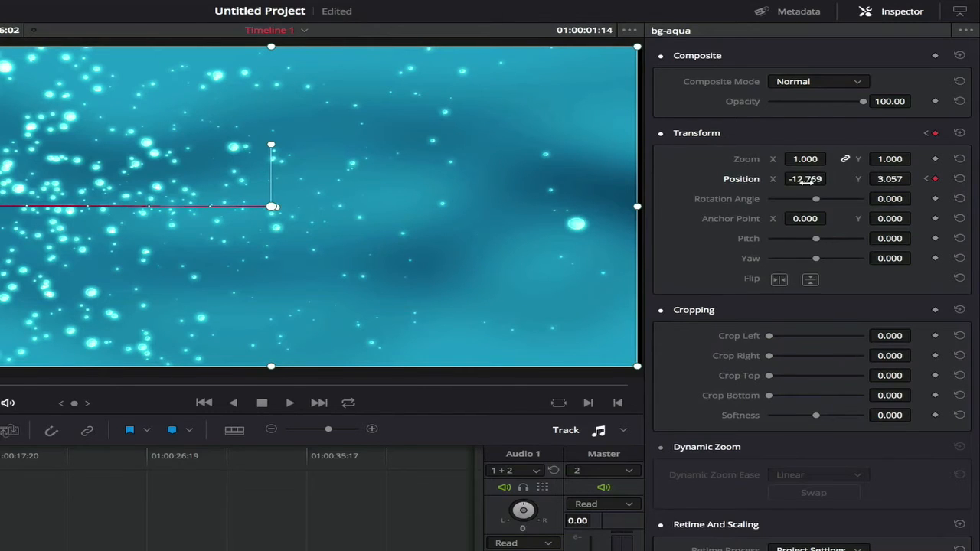
# Step: Set the bg-aqua clip's Position X and Y to 0 at the 01:00:01:14 keyframe
pyautogui.click(806, 180)
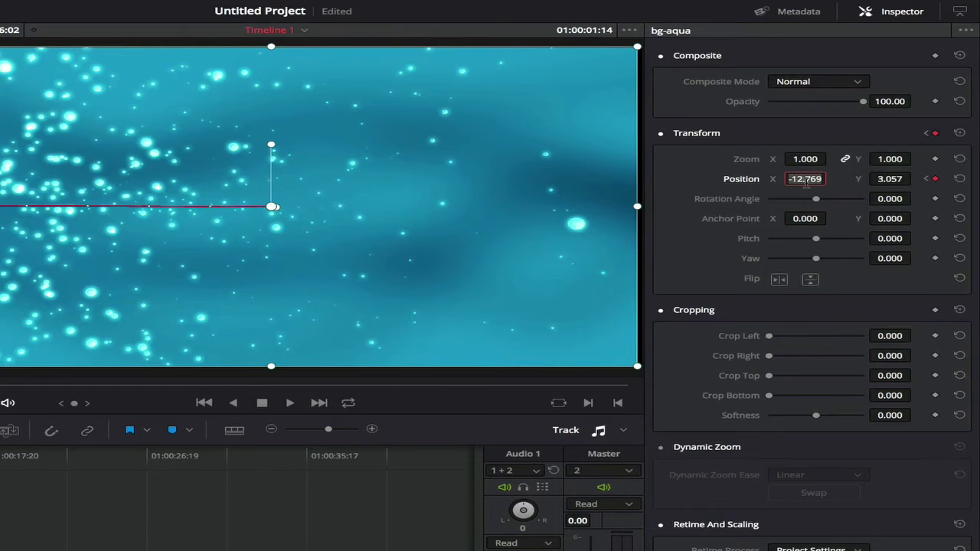
pyautogui.write('0')
pyautogui.press('Return')
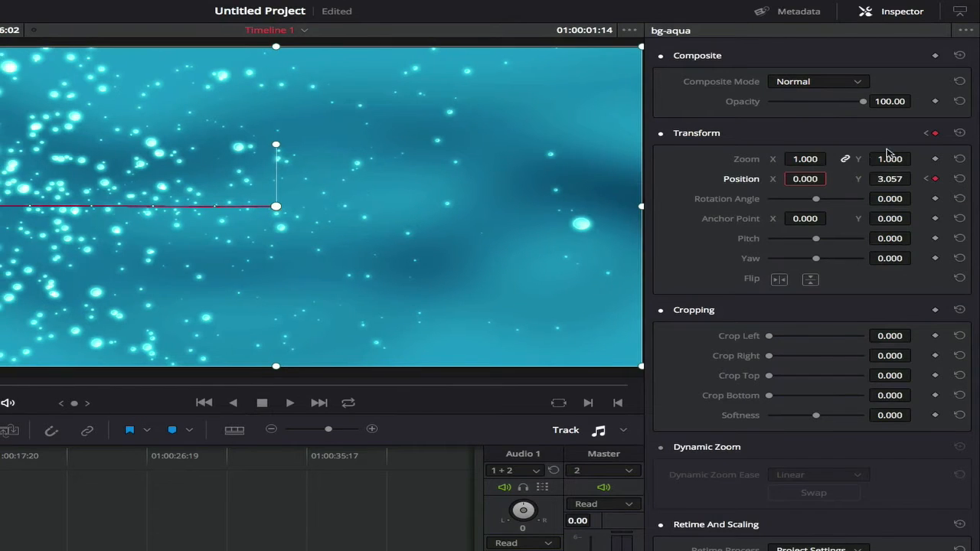
pyautogui.click(880, 180)
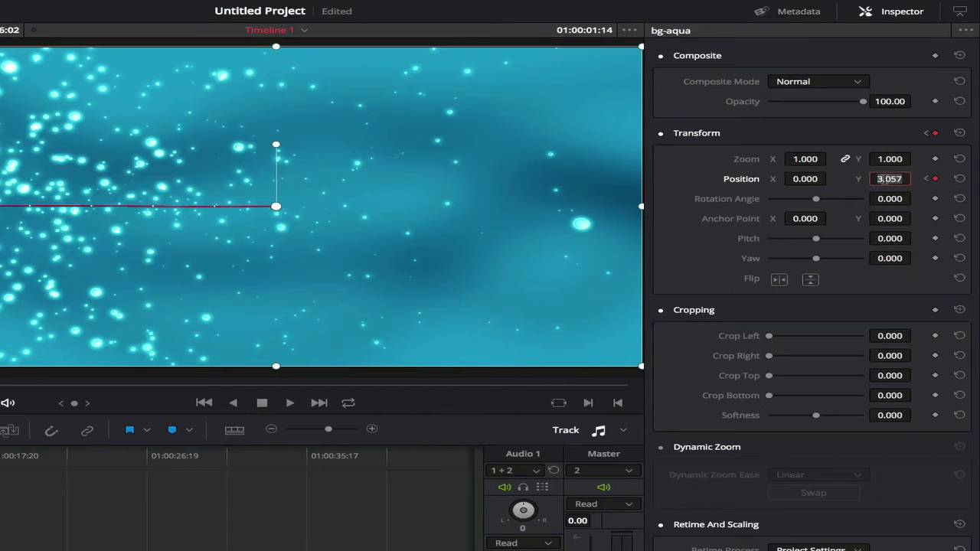
pyautogui.write('0')
pyautogui.press('Return')
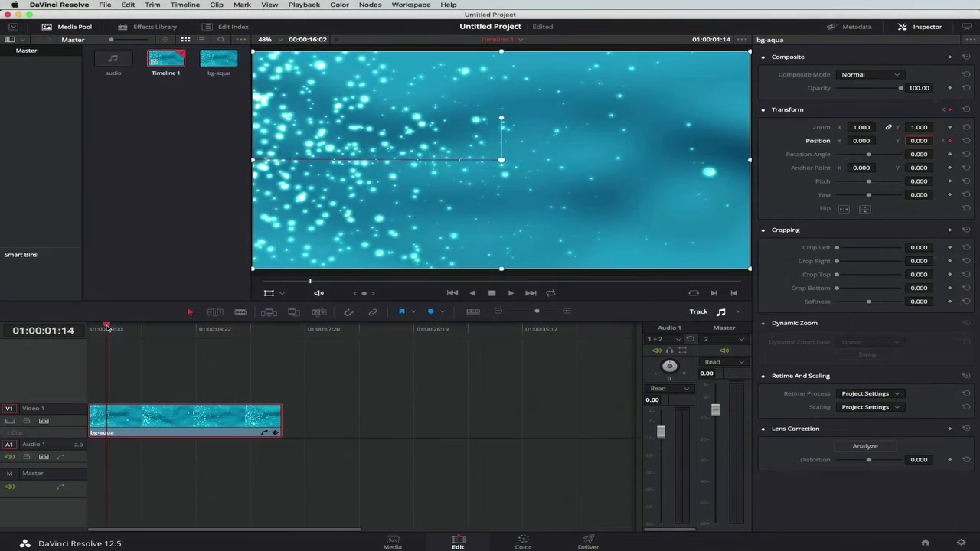
# Step: Turn off the viewer's Transform overlay and play the bg-aqua slide-in animation from the start of the timeline
pyautogui.moveTo(106, 327); pyautogui.dragTo(61, 326)
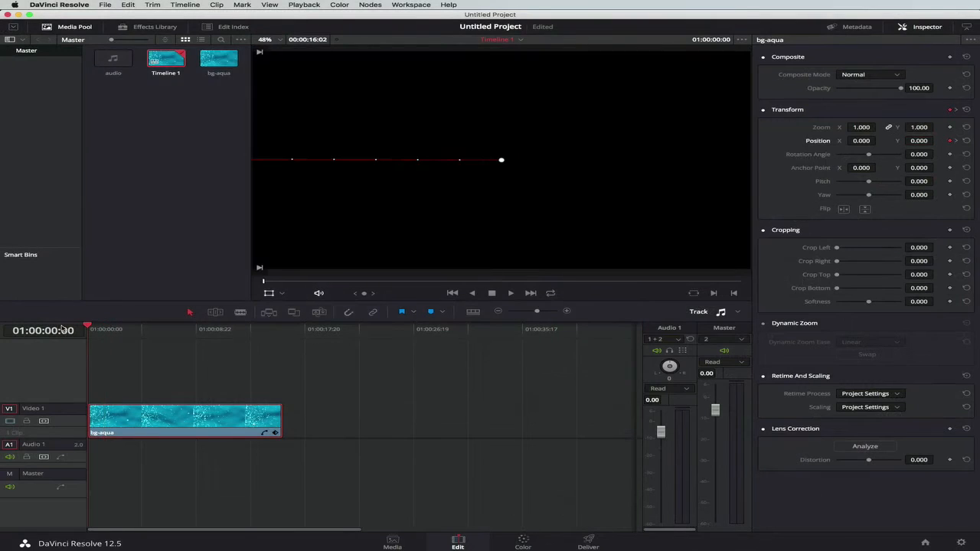
pyautogui.click(271, 294)
pyautogui.press('space')
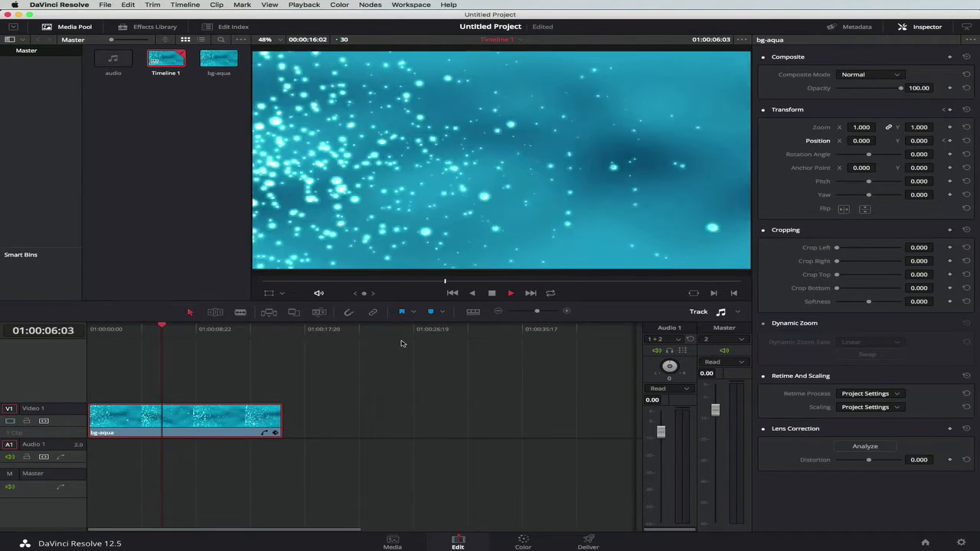
pyautogui.press('space')
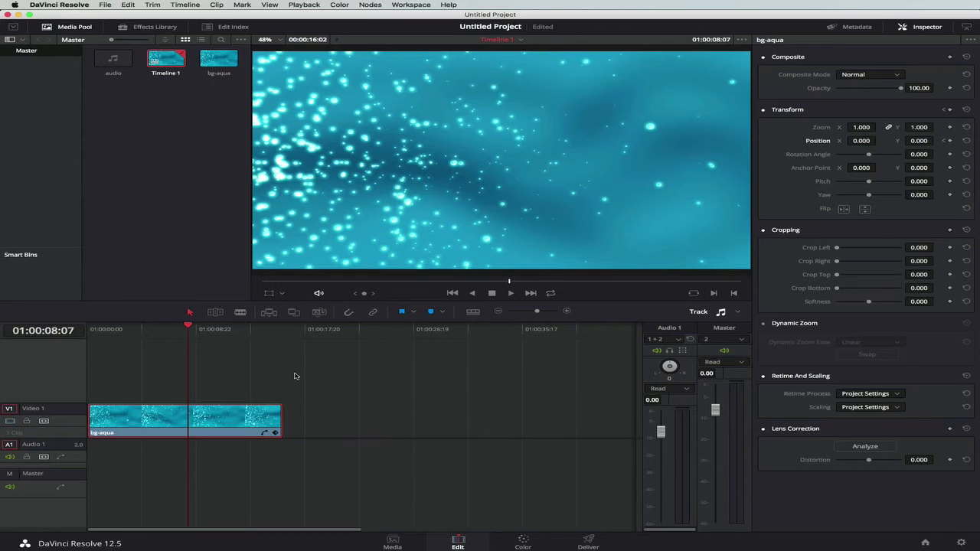
# Step: Add another bg-aqua clip from the Media Pool on a new Video 2 track, starting where the Video 1 clip ends
pyautogui.rightClick(239, 421)
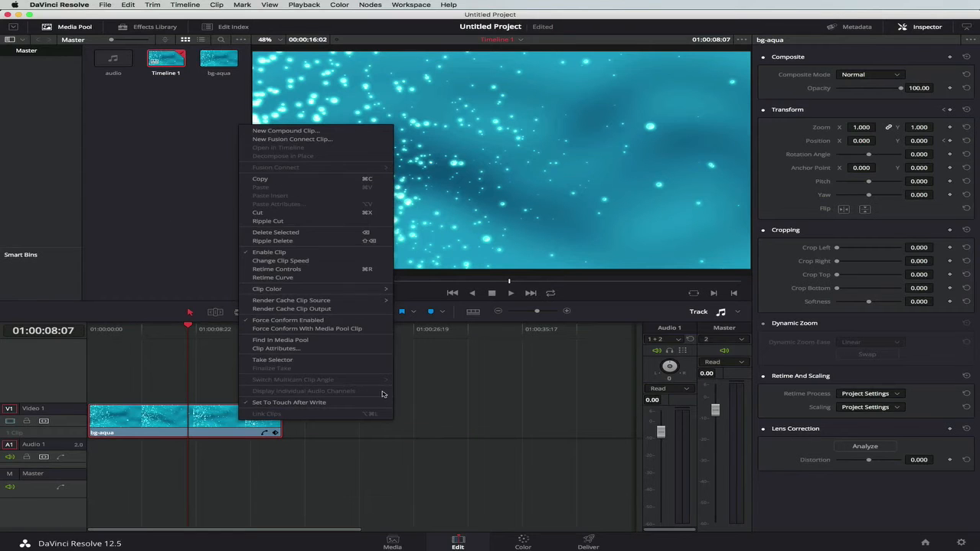
pyautogui.click(238, 242)
pyautogui.moveTo(218, 60); pyautogui.dragTo(318, 393)
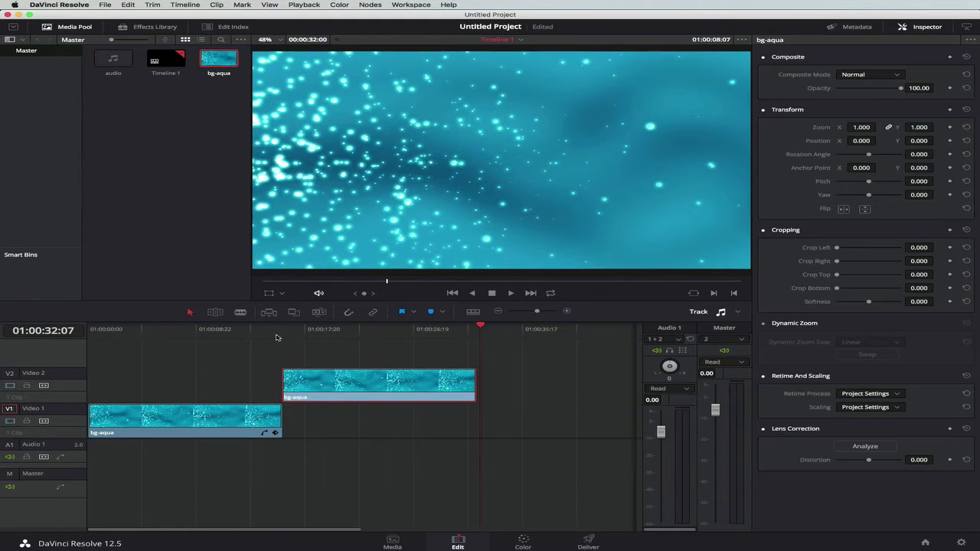
# Step: Shift the Video 2 bg-aqua clip about two frames later and play across the transition between the two clips
pyautogui.click(277, 334)
pyautogui.moveTo(537, 312); pyautogui.dragTo(543, 312)
pyautogui.moveTo(429, 393); pyautogui.dragTo(433, 391)
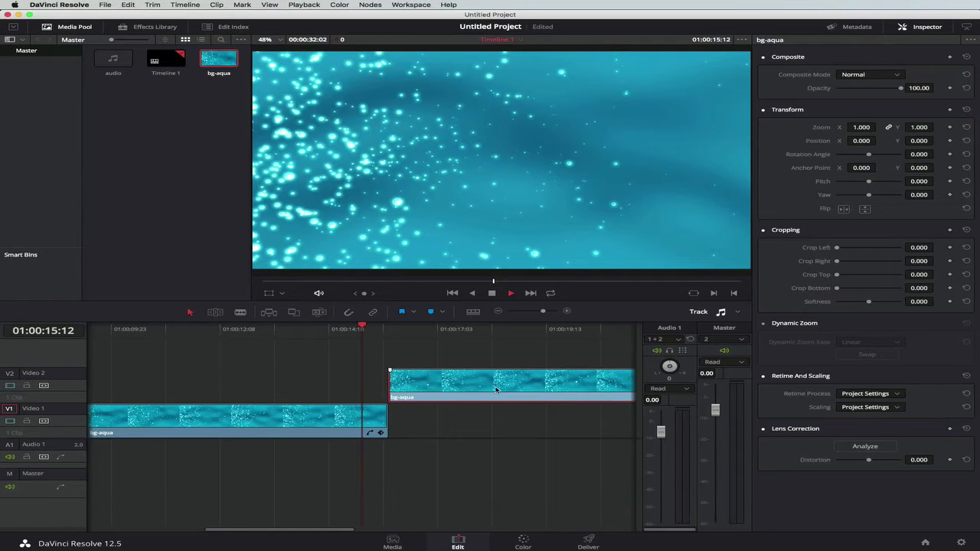
pyautogui.press('space')
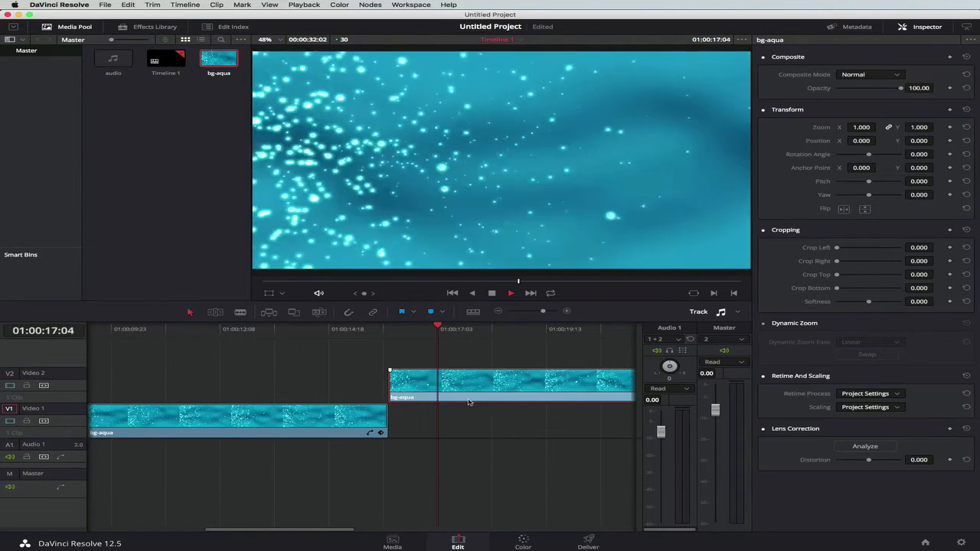
pyautogui.press('space')
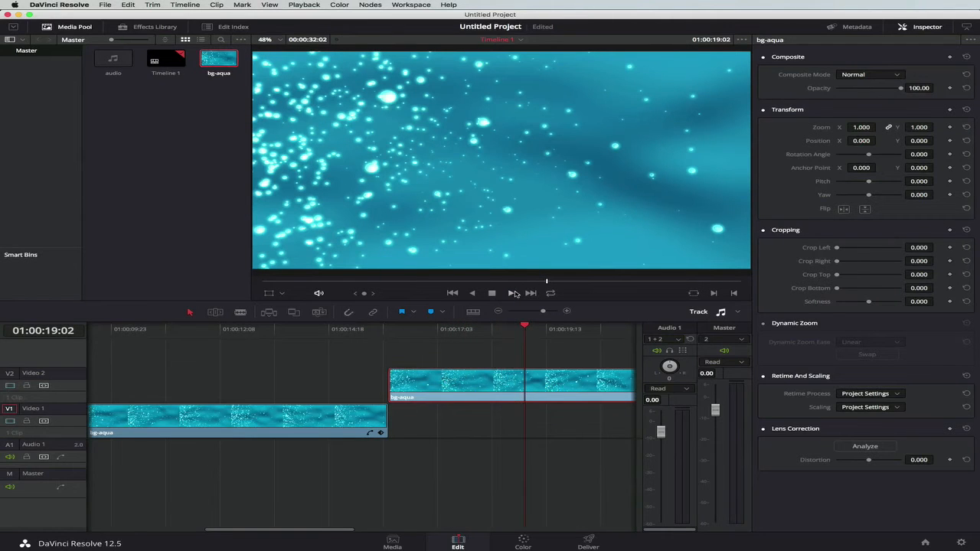
# Step: Add two more bg-aqua clips end to end on Video 2 from 01:00:32:01 and return the playhead to the timeline start
pyautogui.moveTo(544, 313); pyautogui.dragTo(536, 313)
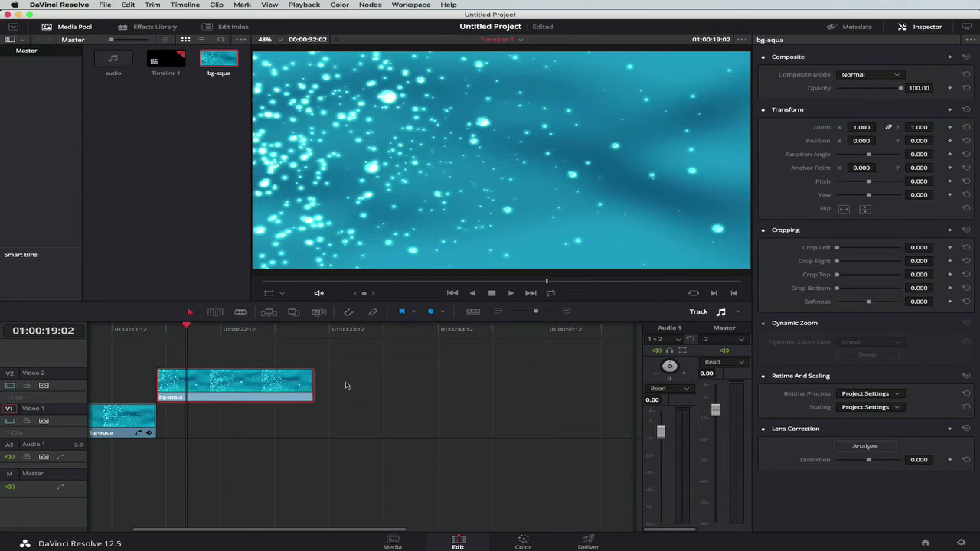
pyautogui.click(314, 334)
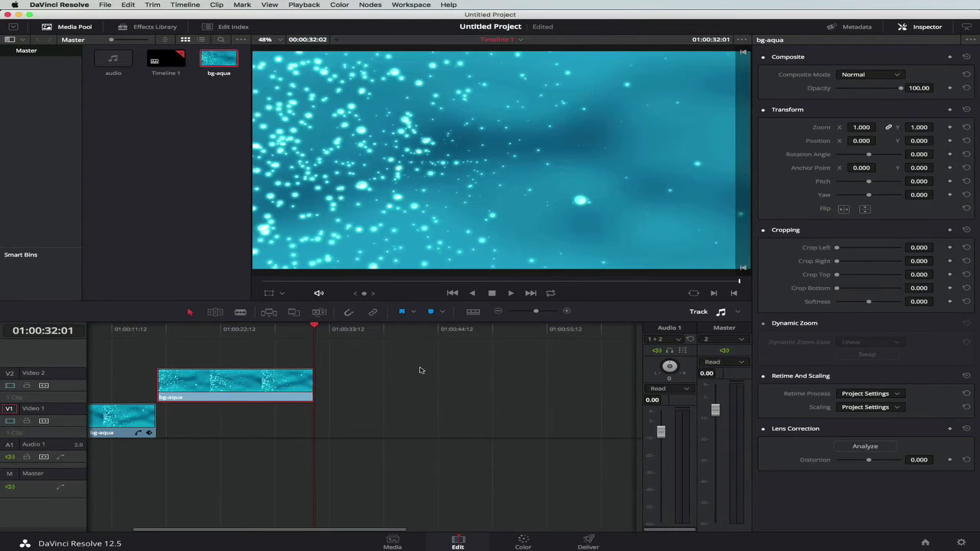
pyautogui.press('F12')
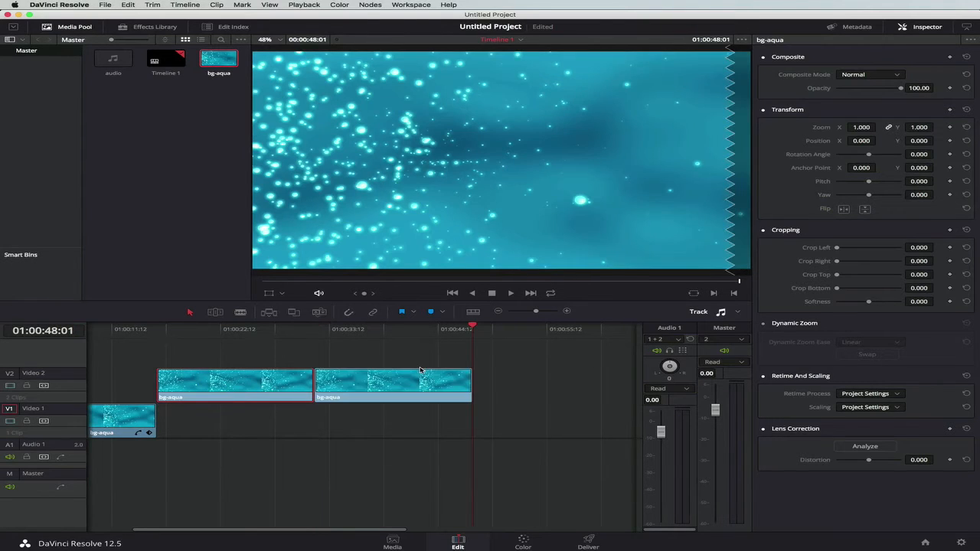
pyautogui.press('F12')
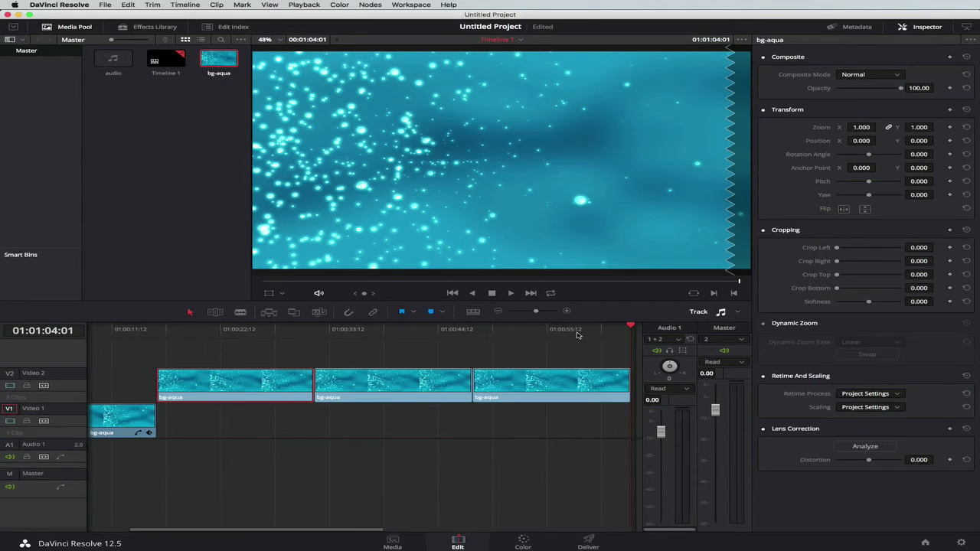
pyautogui.hscroll(2, 577, 334)
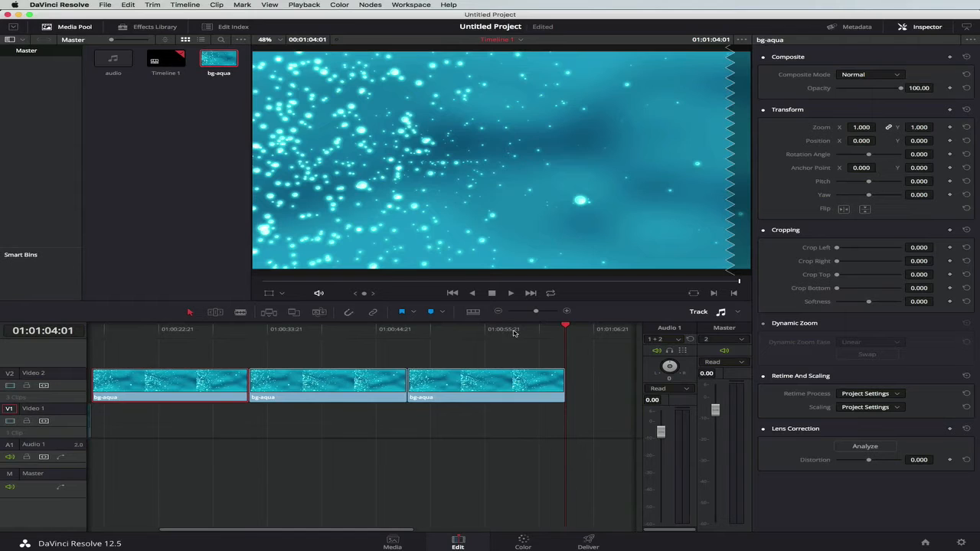
pyautogui.moveTo(564, 326); pyautogui.dragTo(10, 325)
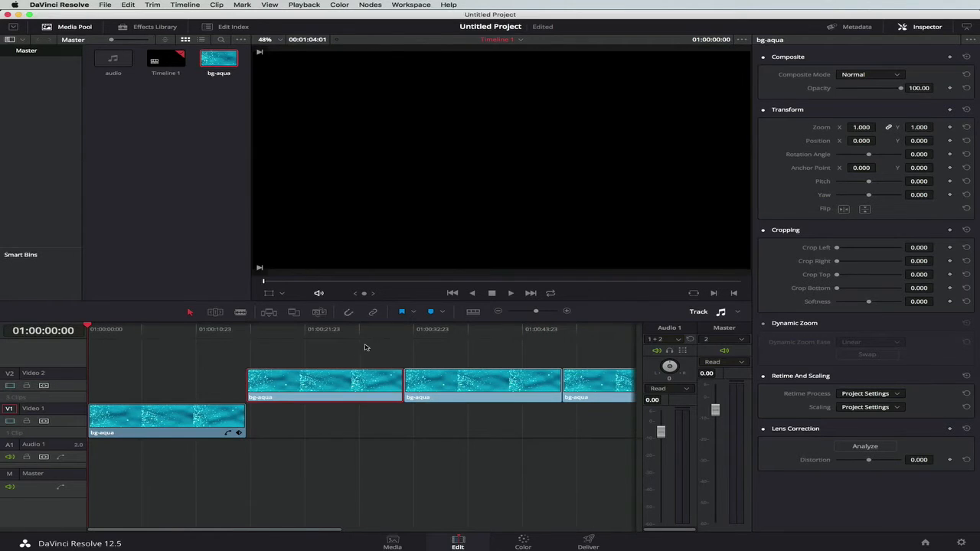
# Step: Add a Text title from the Effects Library on a new Video 3 track above the first bg-aqua clip
pyautogui.click(153, 27)
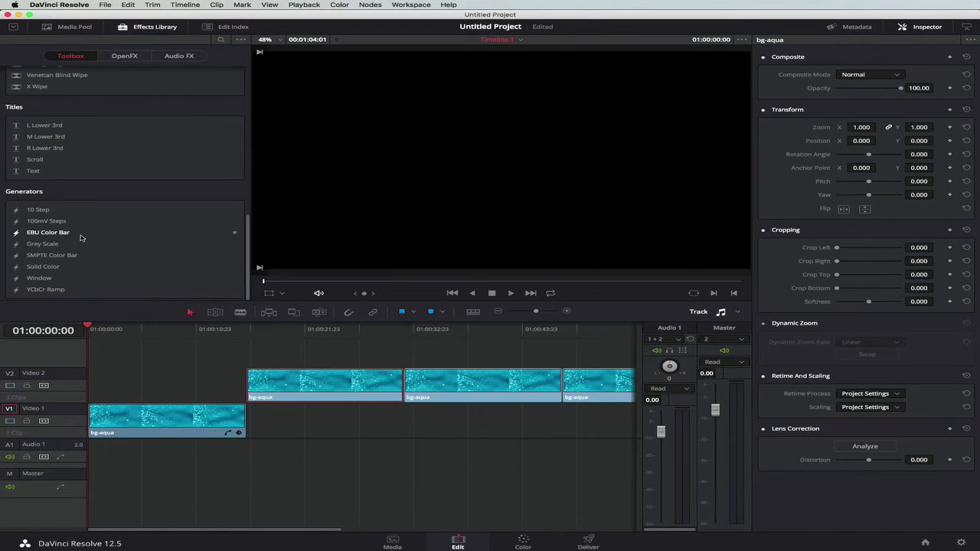
pyautogui.scroll(1, 81, 234)
pyautogui.moveTo(32, 191); pyautogui.dragTo(129, 350)
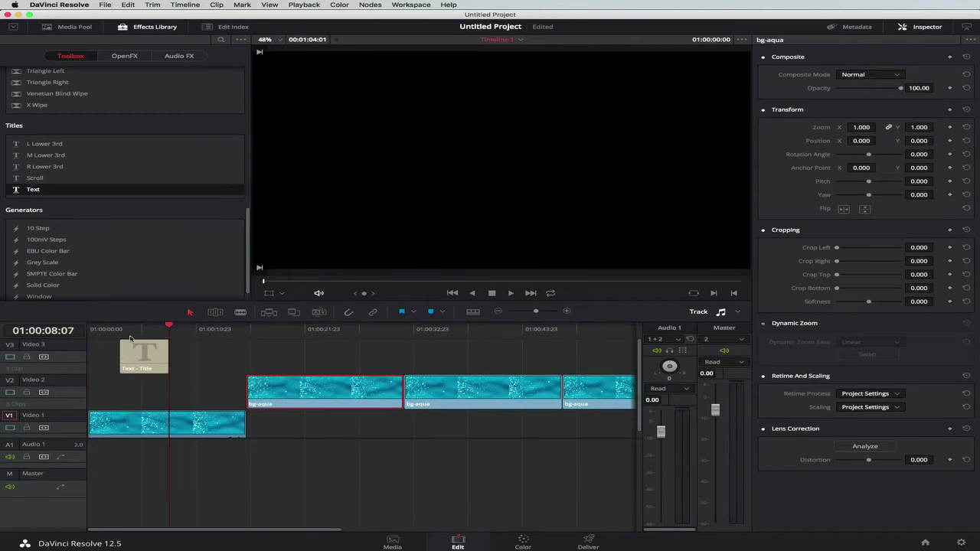
# Step: Place the playhead at 01:00:05:19 within the title clip and change its text to "Hi There"
pyautogui.click(144, 328)
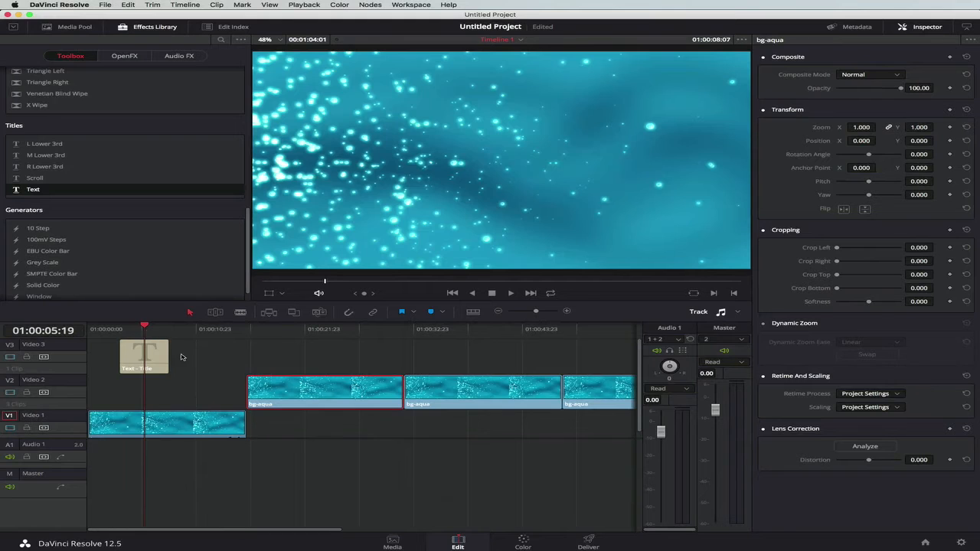
pyautogui.click(138, 358)
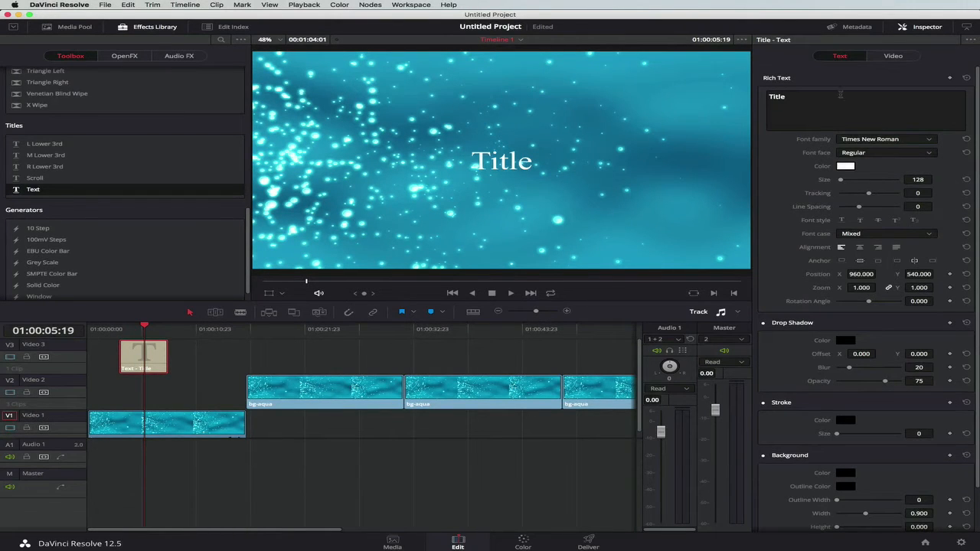
pyautogui.doubleClick(776, 97)
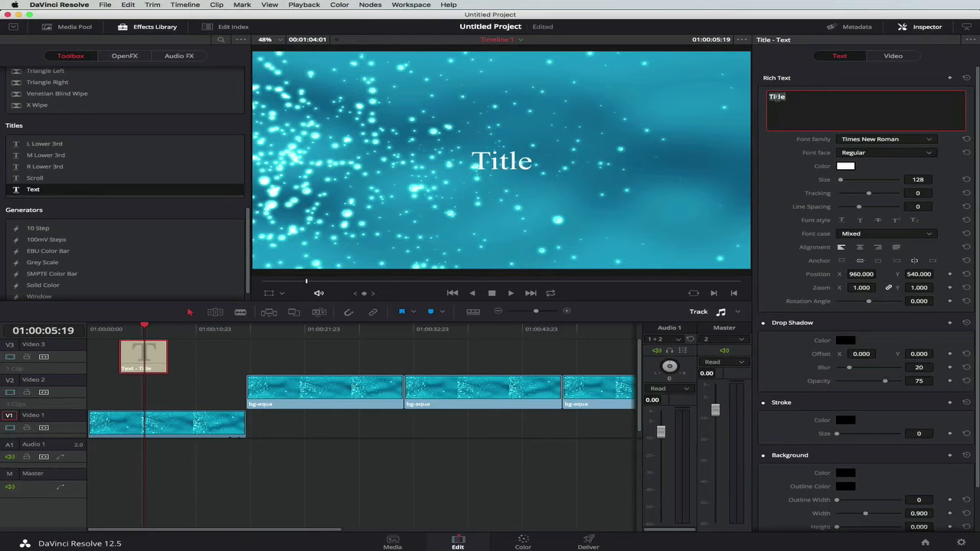
pyautogui.write('Hi Ther')
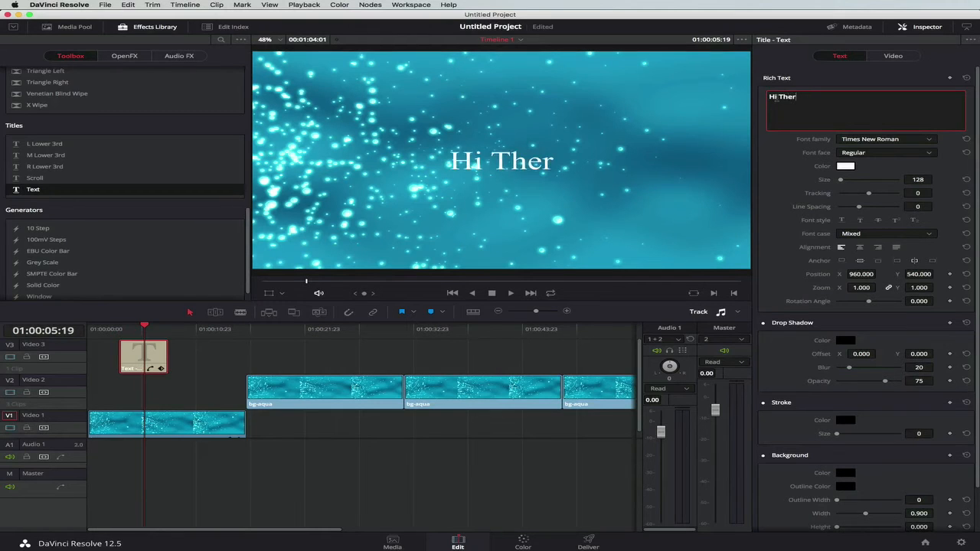
pyautogui.write('e')
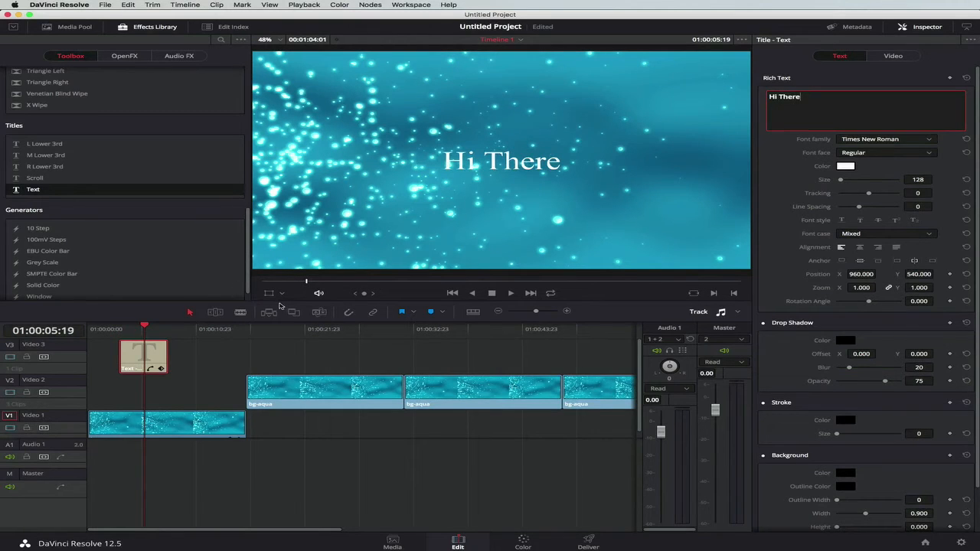
# Step: Move the Hi There title to the upper part of the frame, about X 13, Y 323, and show its Video properties
pyautogui.click(451, 224)
pyautogui.moveTo(488, 217); pyautogui.dragTo(493, 142)
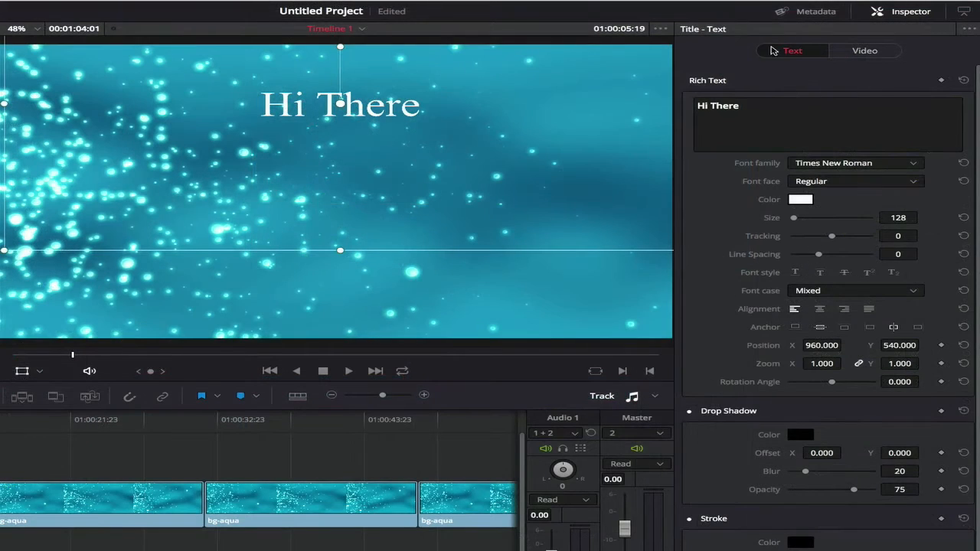
pyautogui.click(879, 53)
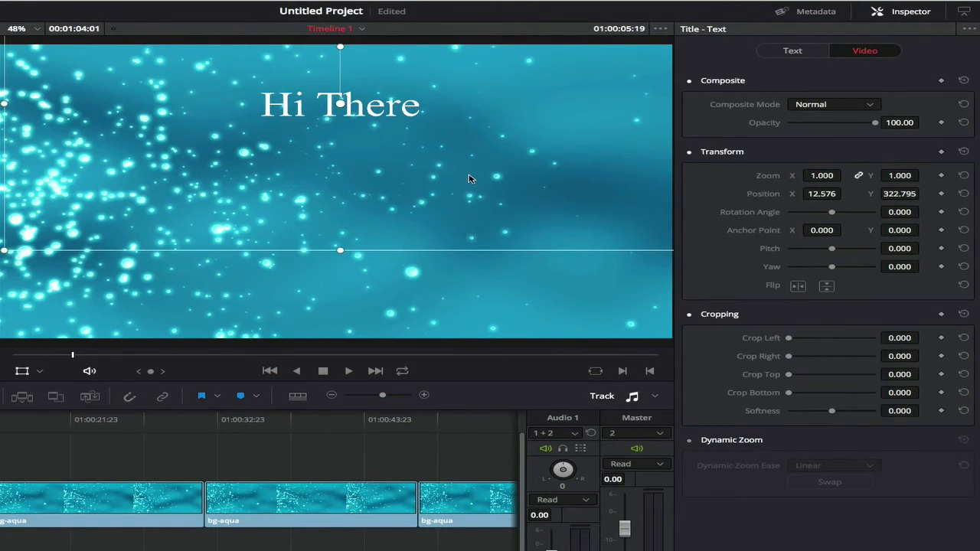
# Step: Nudge the Hi There title higher in the frame to about X 4, Y 340 and return to its Text properties
pyautogui.moveTo(467, 199); pyautogui.dragTo(467, 175)
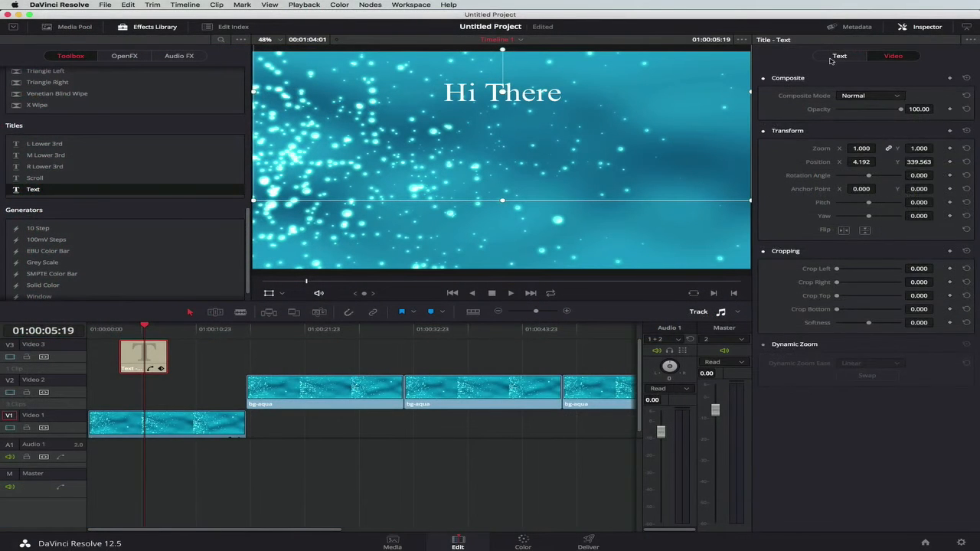
pyautogui.click(830, 59)
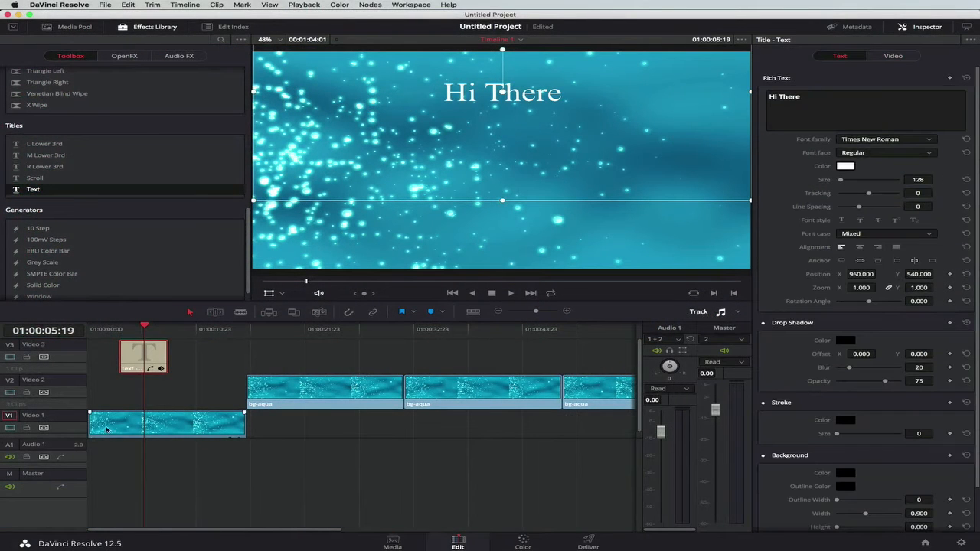
# Step: Add a Scroll title on a new Video 4 track overlapping the Hi There title and place the playhead at 01:00:07:20
pyautogui.hscroll(2, 202, 365)
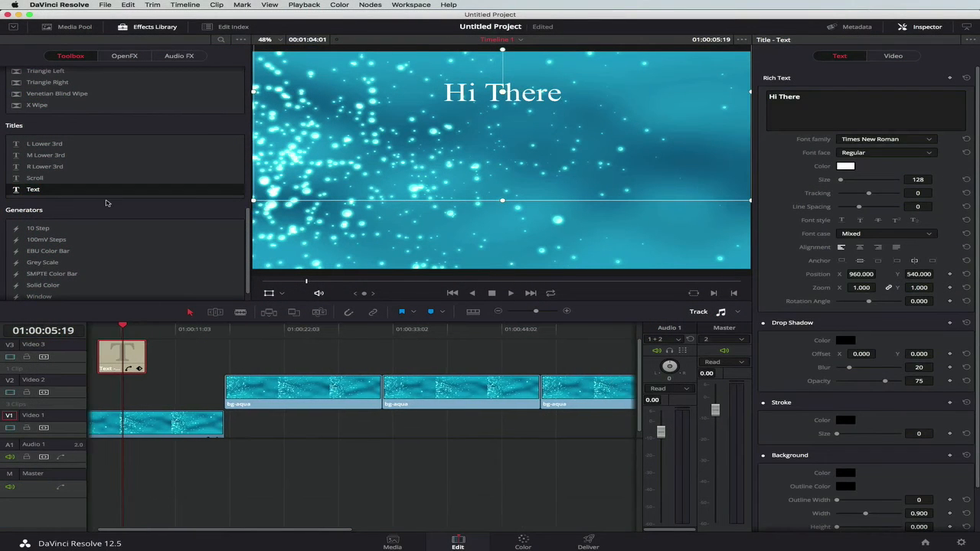
pyautogui.moveTo(38, 178); pyautogui.dragTo(117, 354)
pyautogui.click(137, 364)
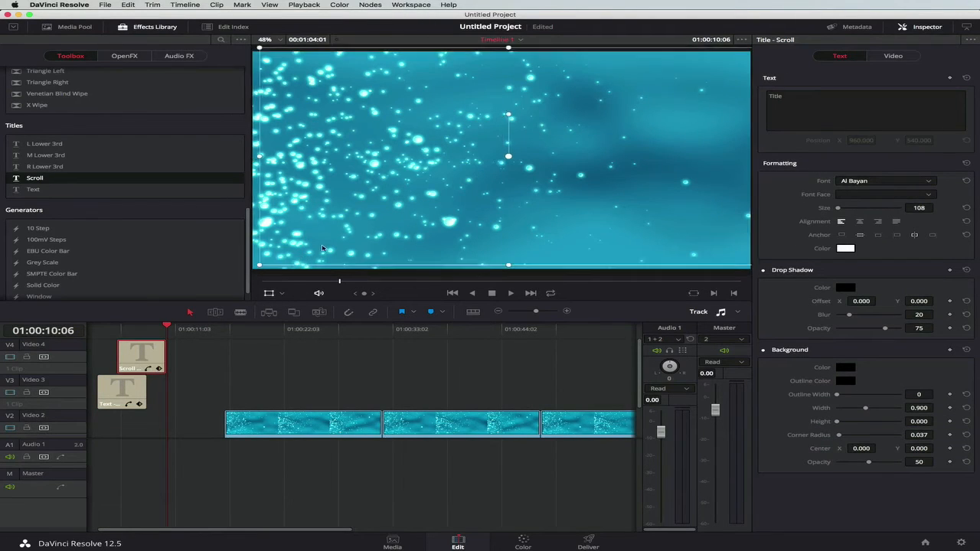
pyautogui.click(142, 330)
pyautogui.hscroll(-2, 142, 330)
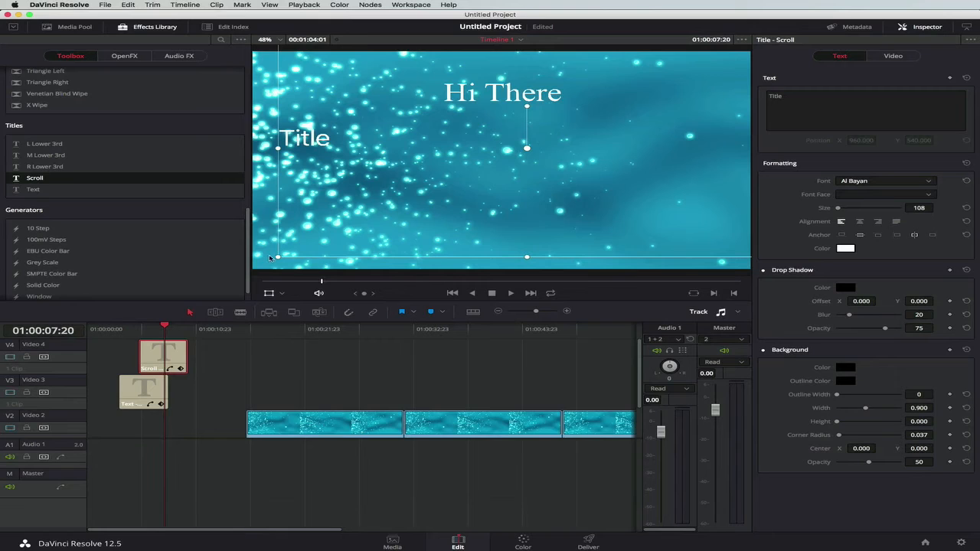
# Step: Scale the Scroll title's frame down, move it below the Hi There text, and center-align its text
pyautogui.moveTo(279, 258); pyautogui.dragTo(364, 217)
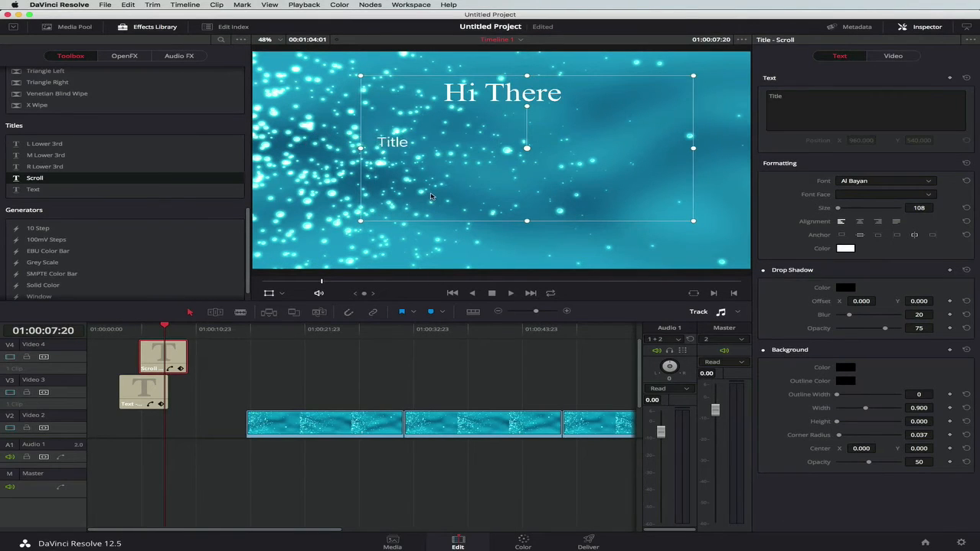
pyautogui.moveTo(429, 194); pyautogui.dragTo(407, 236)
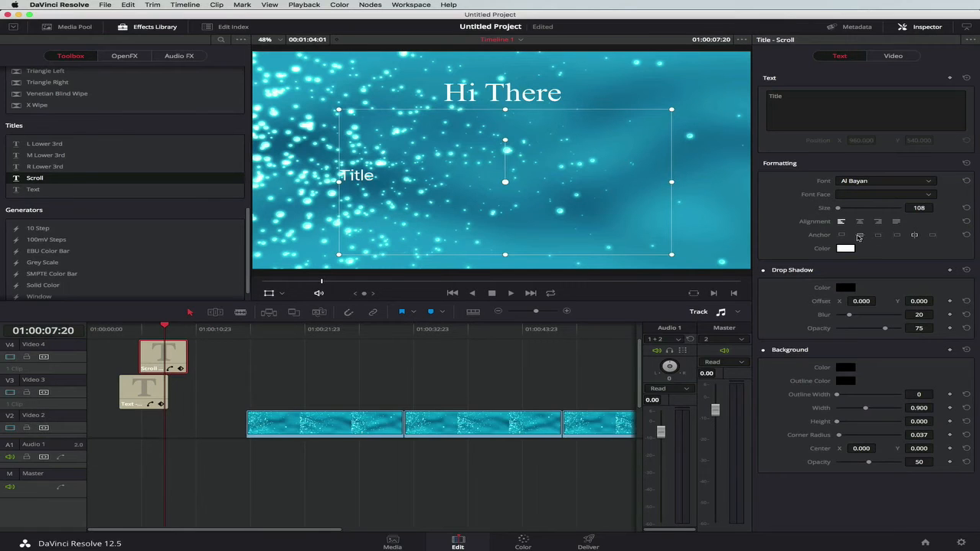
pyautogui.click(860, 222)
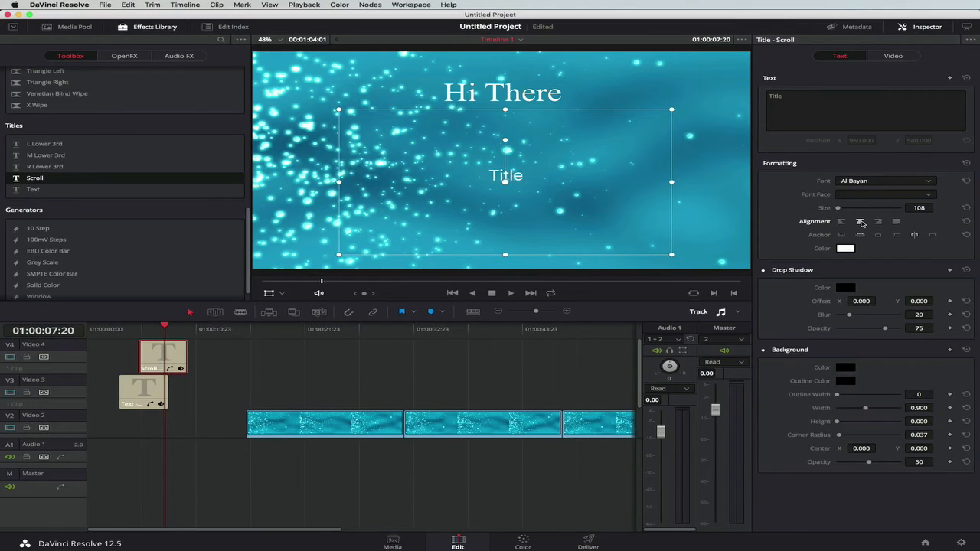
# Step: Replace the Scroll title's text with four lines: Text 1, t2, t3 and t4
pyautogui.click(790, 94)
pyautogui.press('super+a')
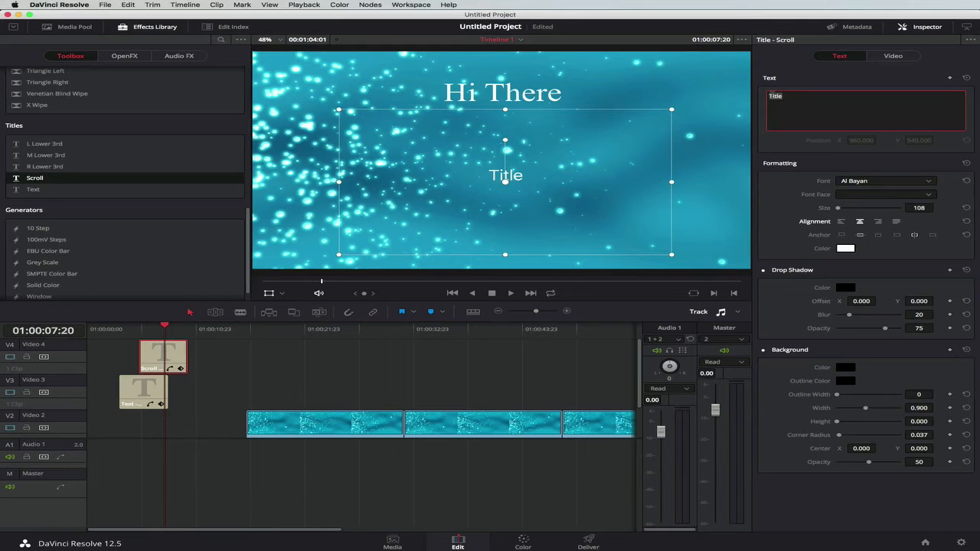
pyautogui.write('Text 1')
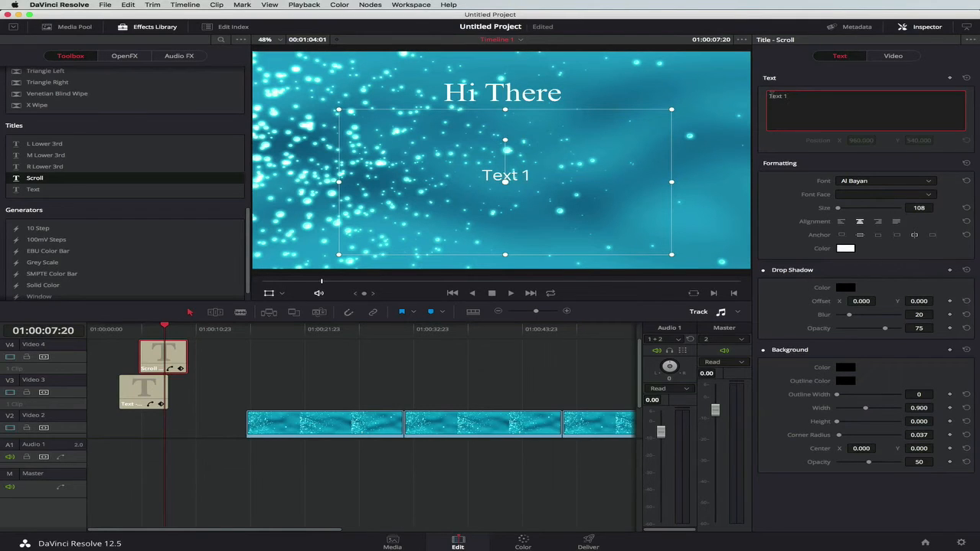
pyautogui.press('Return')
pyautogui.write('t2')
pyautogui.press('Return')
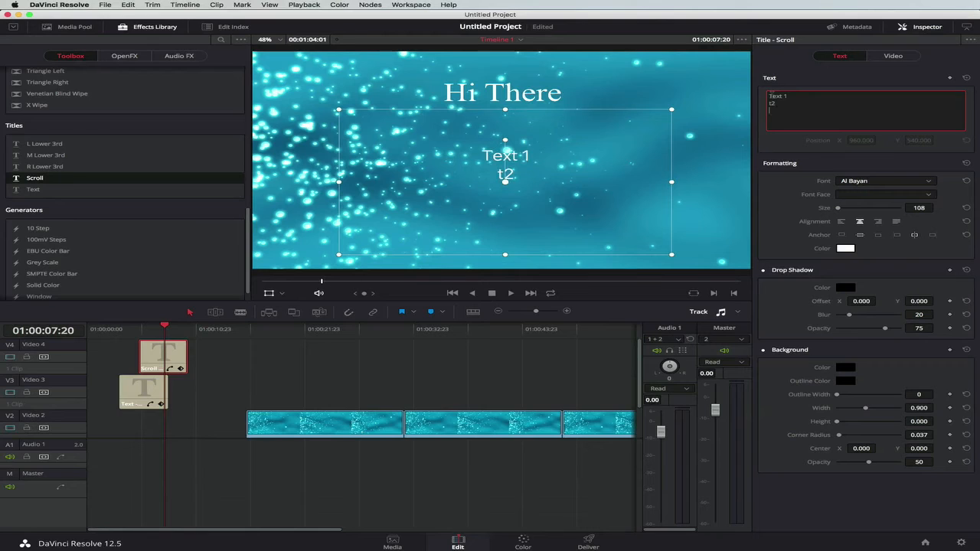
pyautogui.write('t3')
pyautogui.press('Return')
pyautogui.write('t4')
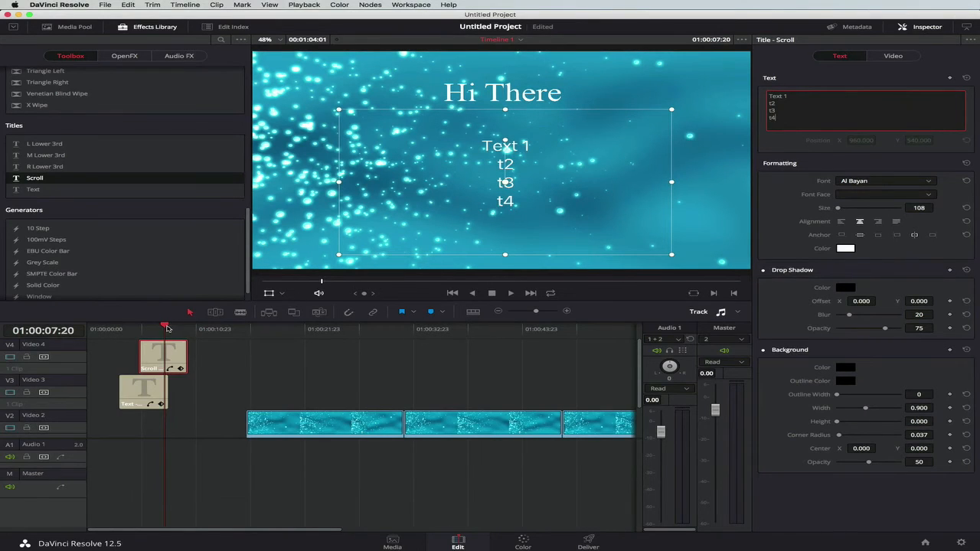
# Step: Play the timeline from 01:00:02:11 through both titles to preview the scrolling text
pyautogui.moveTo(166, 328); pyautogui.dragTo(111, 331)
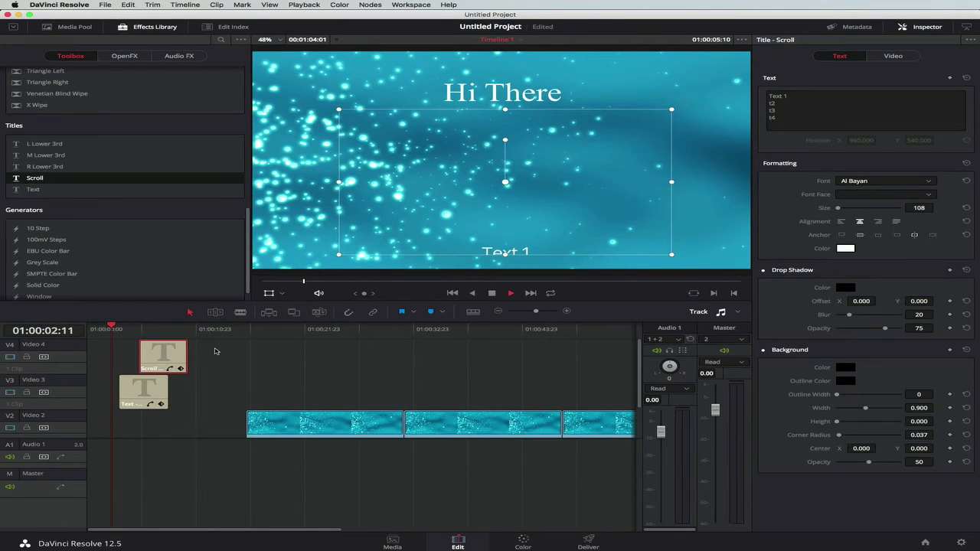
pyautogui.press('space')
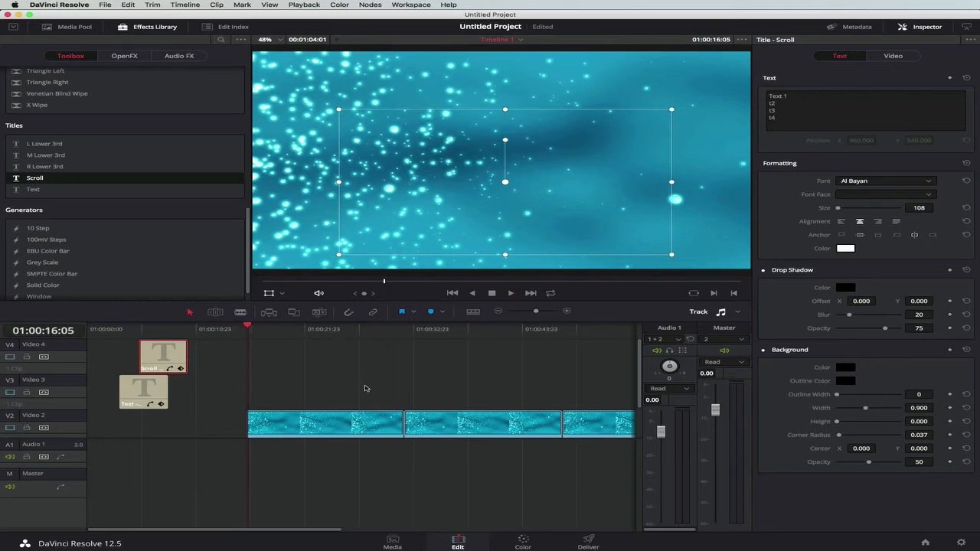
pyautogui.press('space')
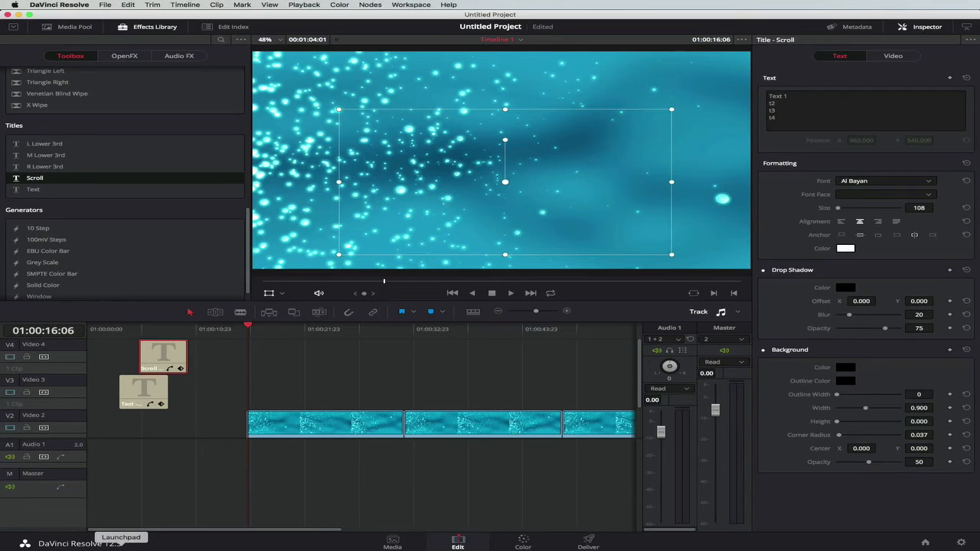
# Step: Switch to Finder and add logo.png from the media folder to Video 4, ending at about 01:00:24:20
pyautogui.click(87, 545)
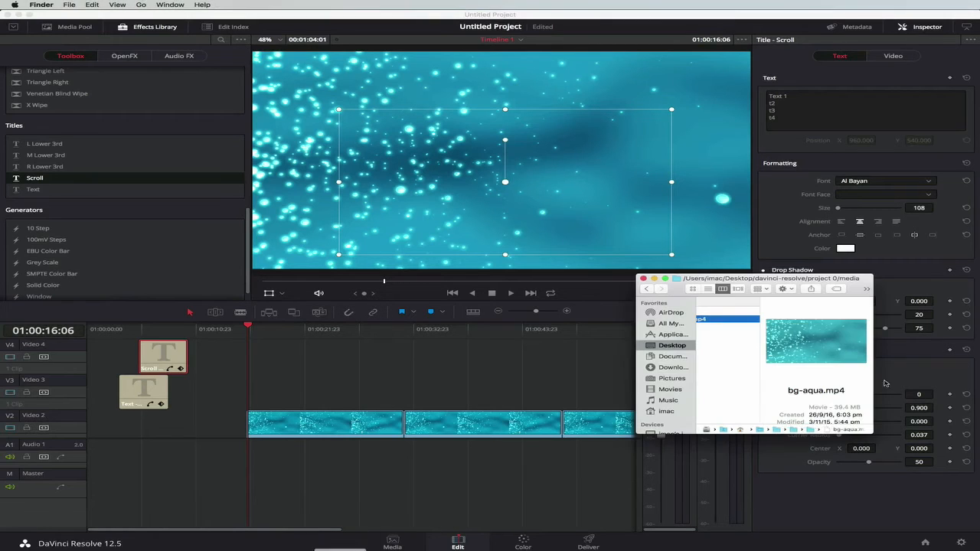
pyautogui.hscroll(-3, 719, 337)
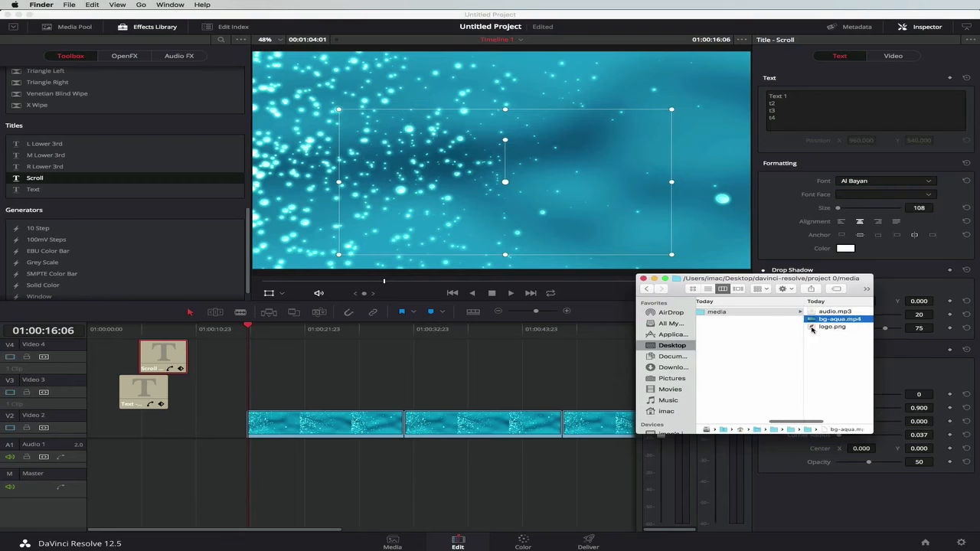
pyautogui.click(832, 326)
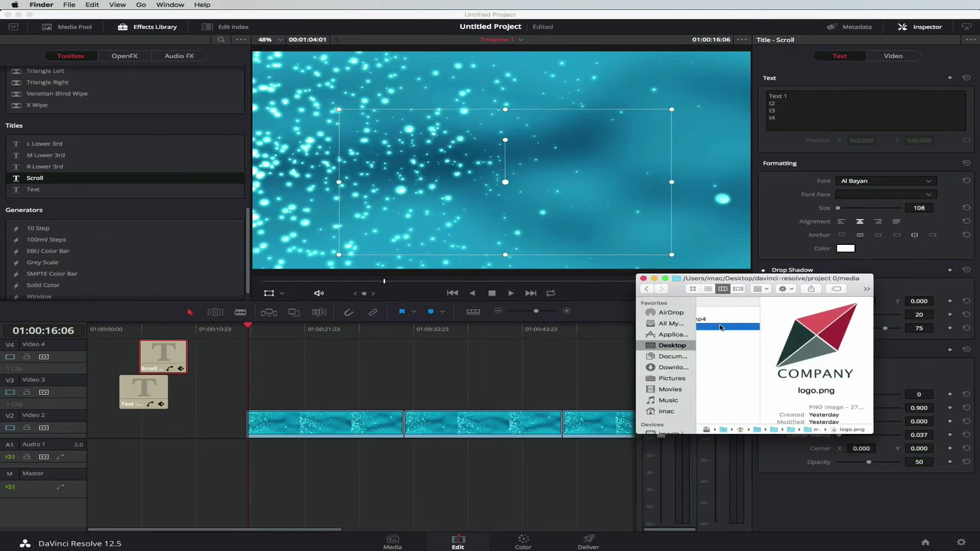
pyautogui.moveTo(719, 327); pyautogui.dragTo(307, 355)
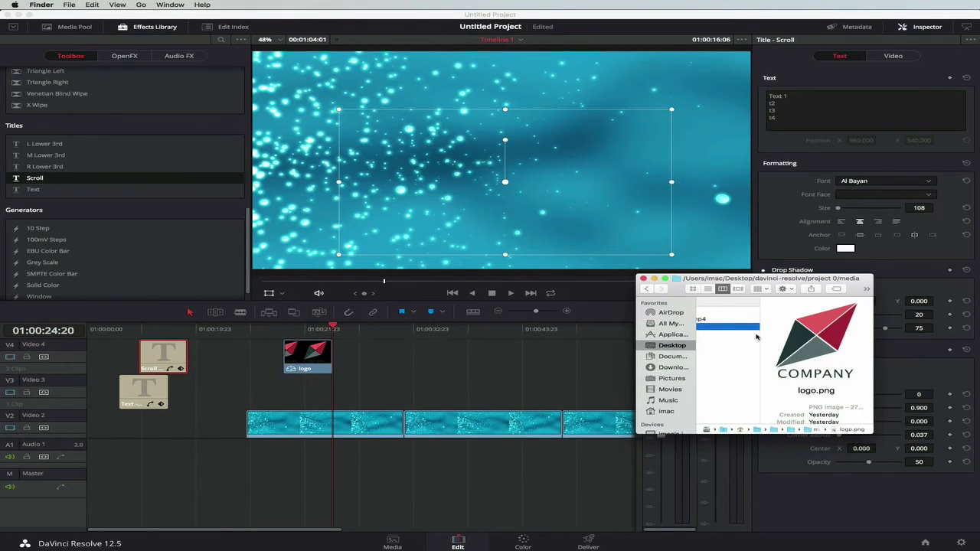
# Step: Add audio.mp3 from the Finder media folder to the Audio 1 track near the timeline start
pyautogui.click(715, 313)
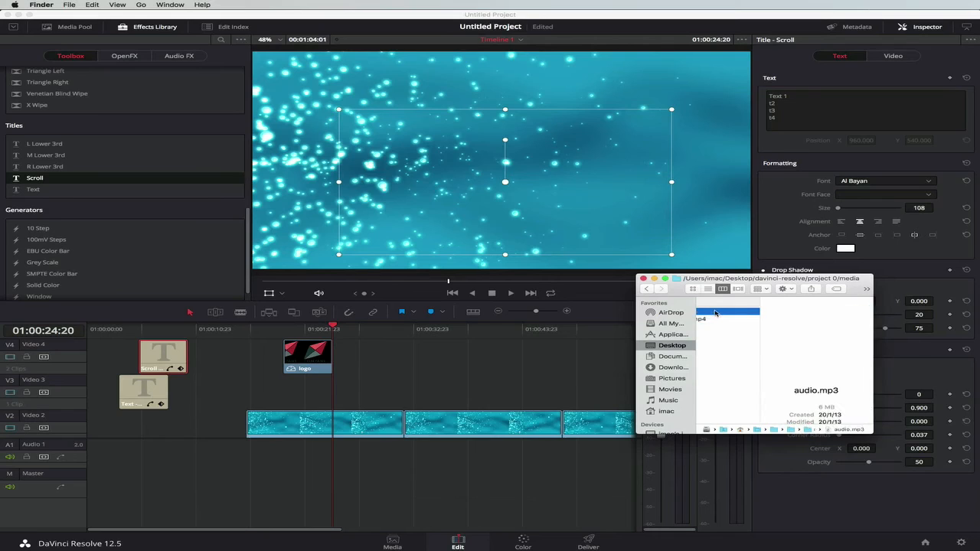
pyautogui.moveTo(715, 312); pyautogui.dragTo(98, 446)
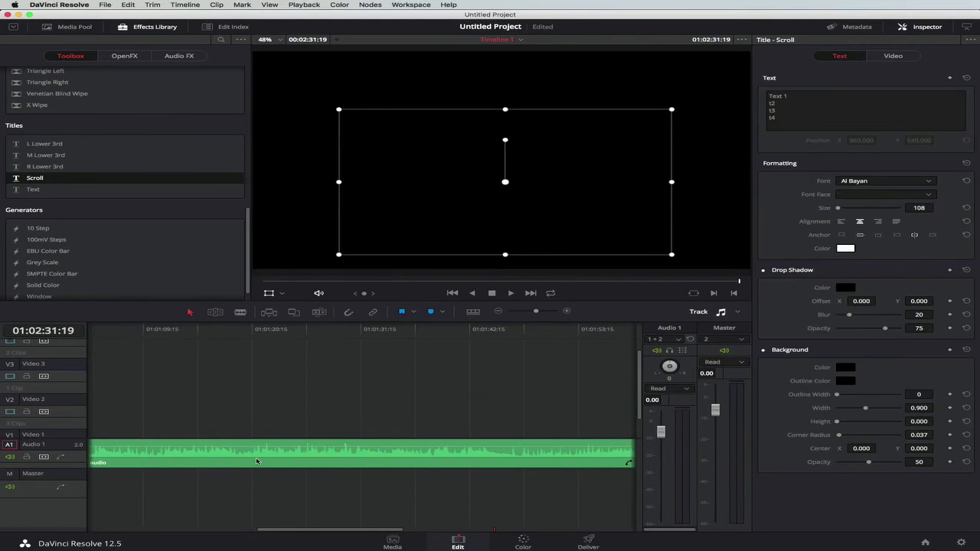
pyautogui.hscroll(-10, 256, 460)
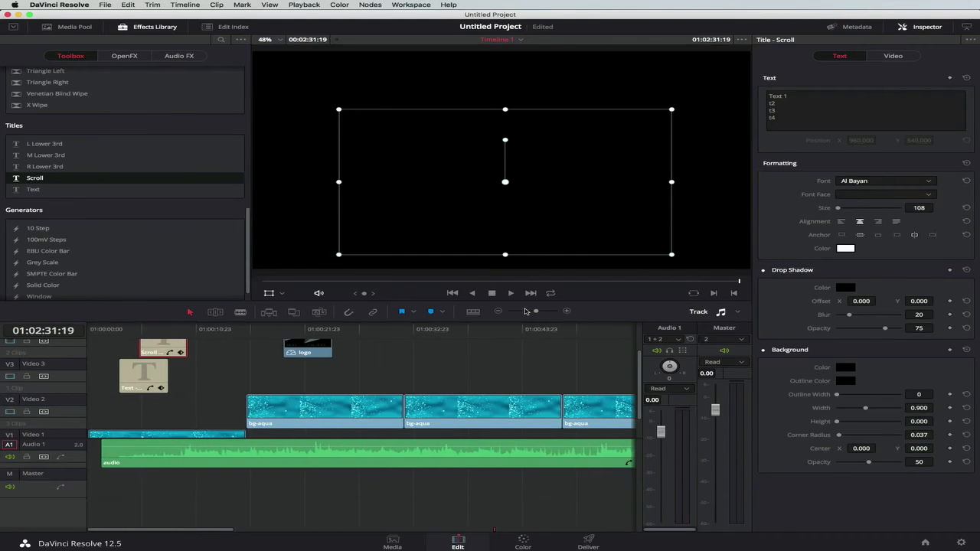
# Step: Return the playhead to 01:00:00:00 and move the audio clip to the very start of Audio 1
pyautogui.moveTo(535, 311); pyautogui.dragTo(522, 312)
pyautogui.moveTo(169, 327); pyautogui.dragTo(88, 328)
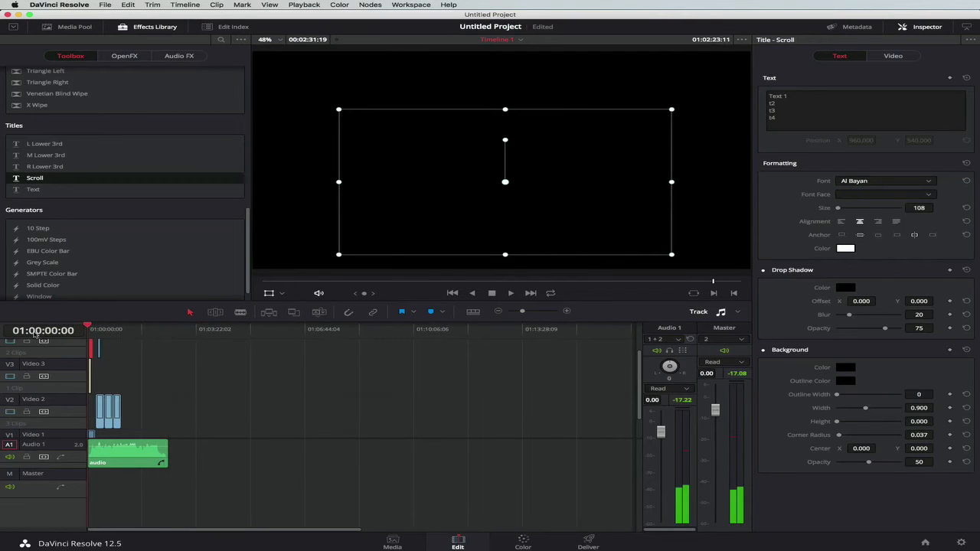
pyautogui.moveTo(522, 312); pyautogui.dragTo(535, 312)
pyautogui.click(321, 461)
pyautogui.moveTo(320, 460); pyautogui.dragTo(311, 461)
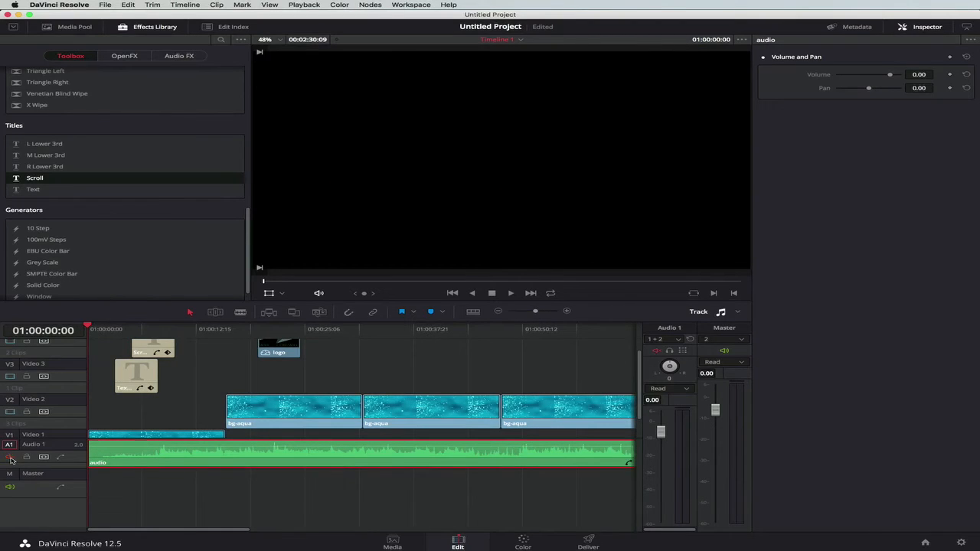
# Step: Mute Audio 1, trim a short piece off the audio clip's beginning, and slide the clip back to the timeline start
pyautogui.click(10, 458)
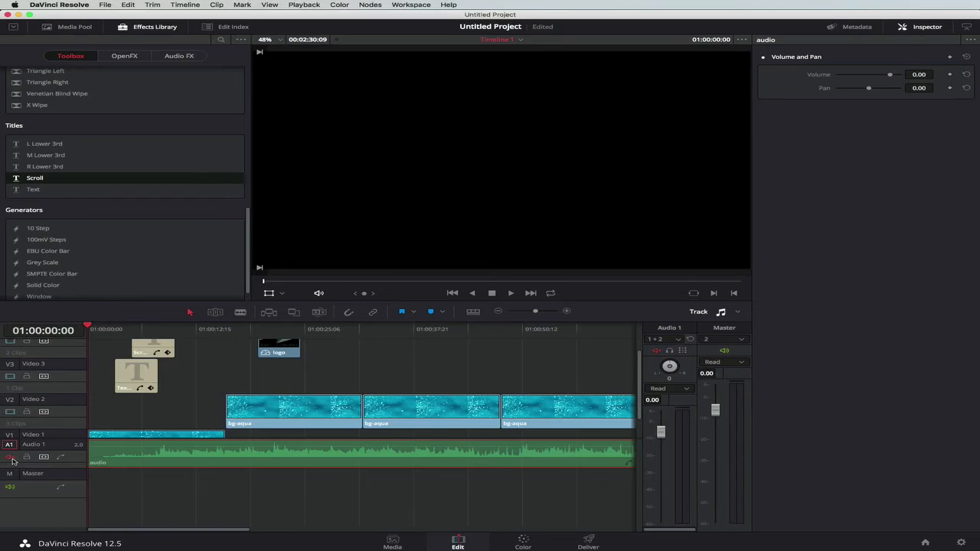
pyautogui.click(95, 329)
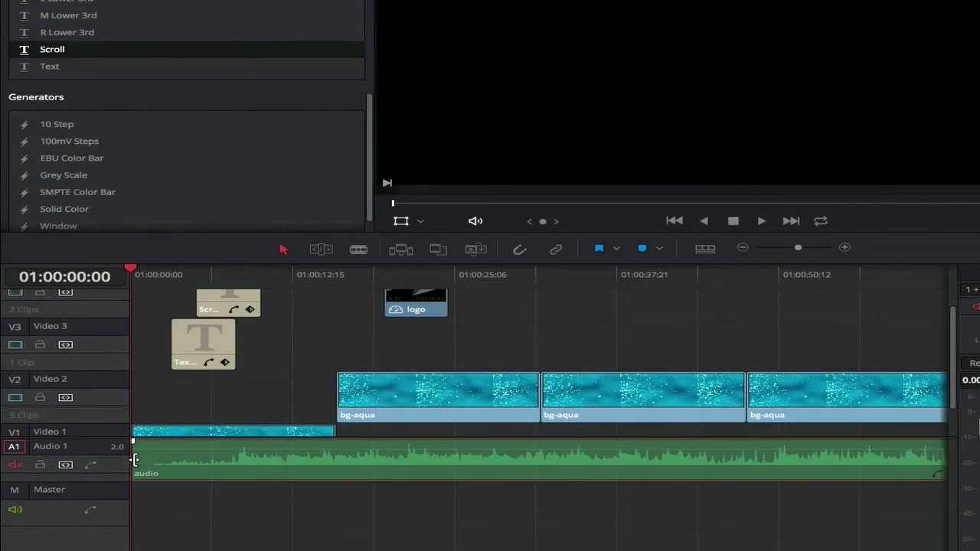
pyautogui.moveTo(138, 465); pyautogui.dragTo(153, 459)
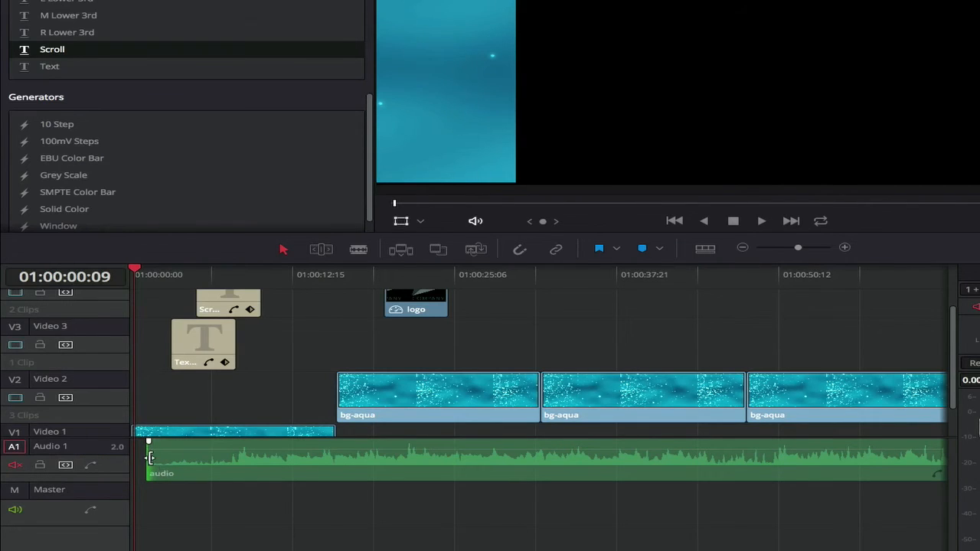
pyautogui.moveTo(147, 456); pyautogui.dragTo(154, 456)
pyautogui.moveTo(359, 468); pyautogui.dragTo(339, 468)
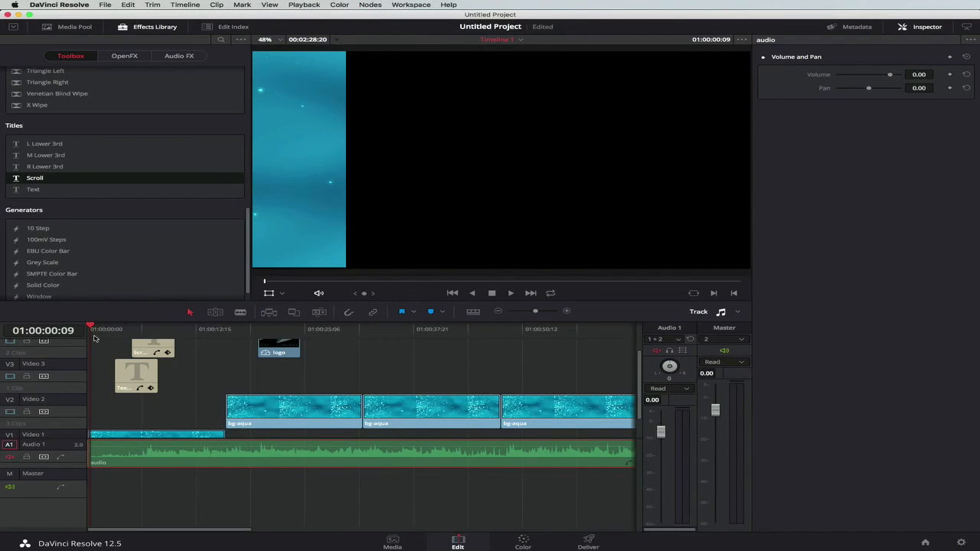
# Step: Unmute Audio 1 and play the timeline from the start to 01:00:12:18
pyautogui.click(10, 457)
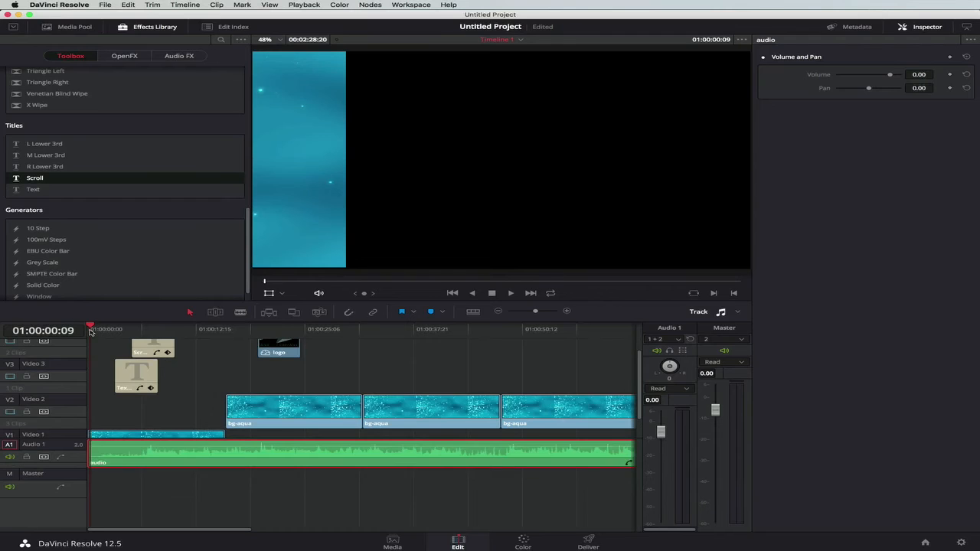
pyautogui.moveTo(91, 327); pyautogui.dragTo(88, 327)
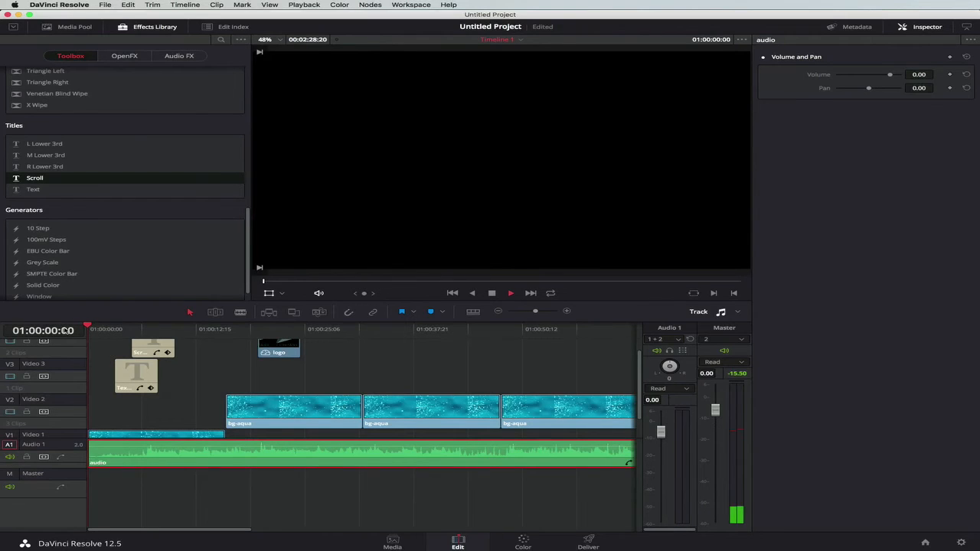
pyautogui.press('space')
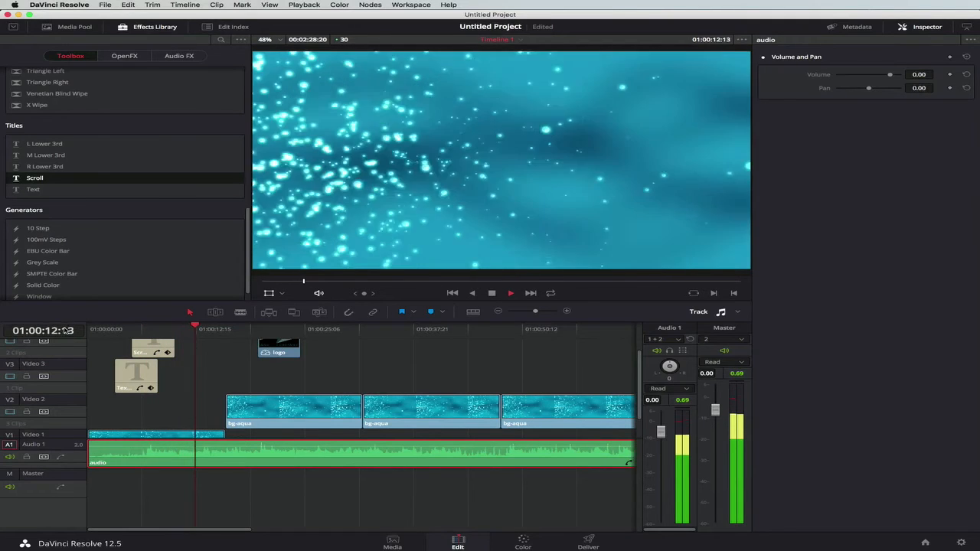
pyautogui.press('space')
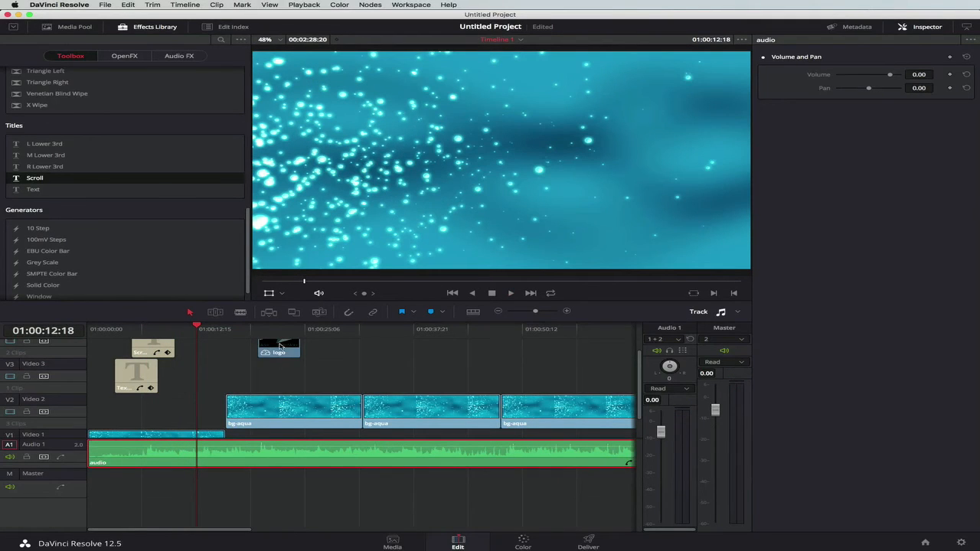
# Step: Move the logo clip 04:22 earlier onto Video 3 over the start of the first Video 2 clip, and show the Toolbox transitions
pyautogui.moveTo(281, 346); pyautogui.dragTo(237, 373)
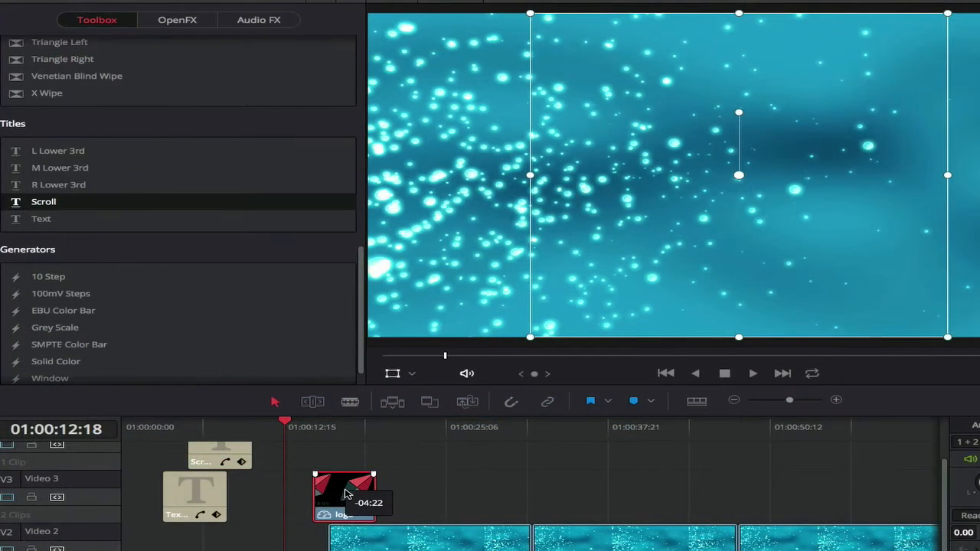
pyautogui.moveTo(344, 494); pyautogui.dragTo(345, 494)
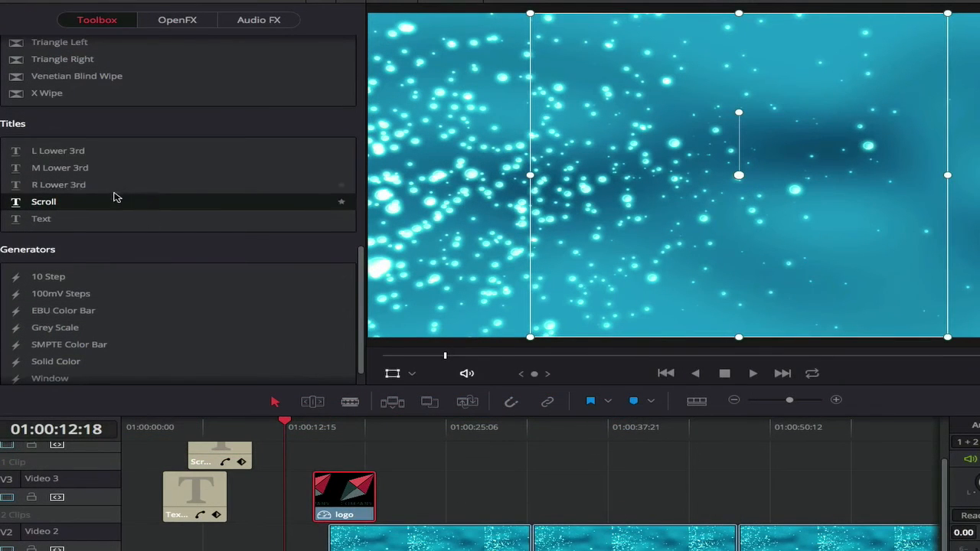
pyautogui.scroll(10, 114, 195)
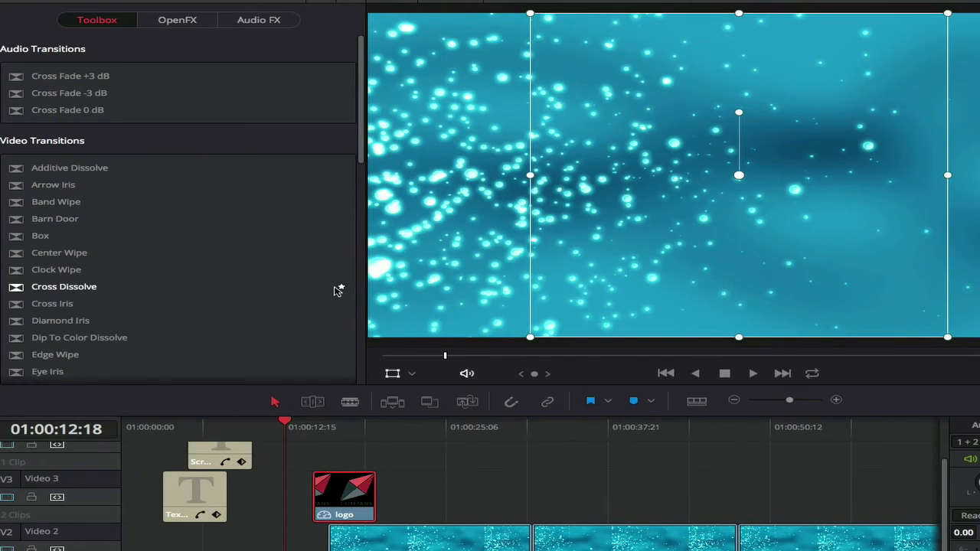
# Step: Apply a Cross Dissolve transition to both the start and the end of the logo clip on Video 3
pyautogui.click(120, 295)
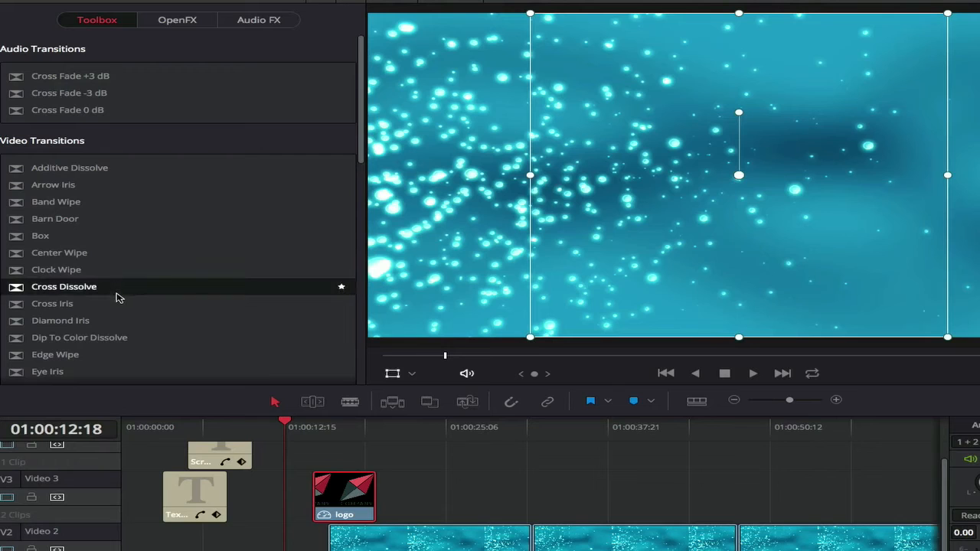
pyautogui.moveTo(98, 294); pyautogui.dragTo(324, 470)
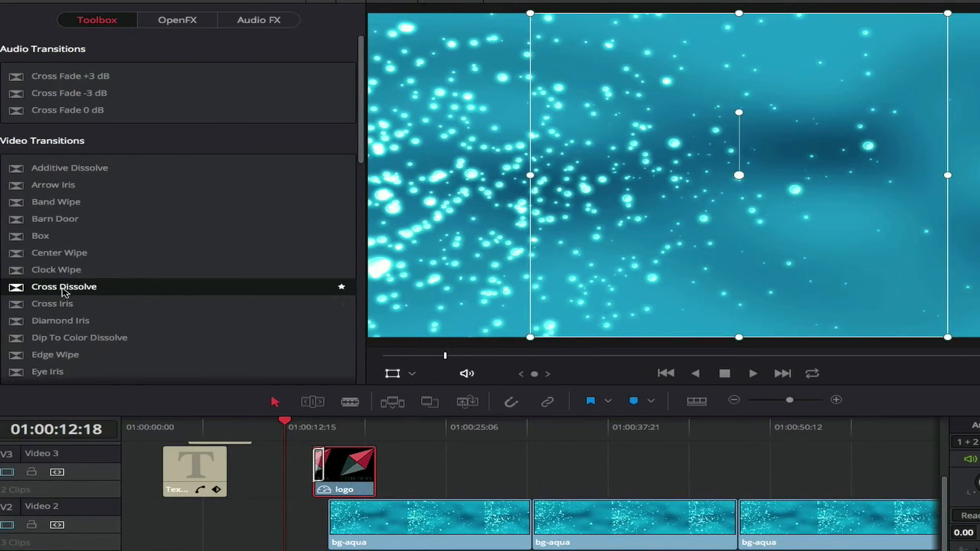
pyautogui.moveTo(122, 291); pyautogui.dragTo(377, 463)
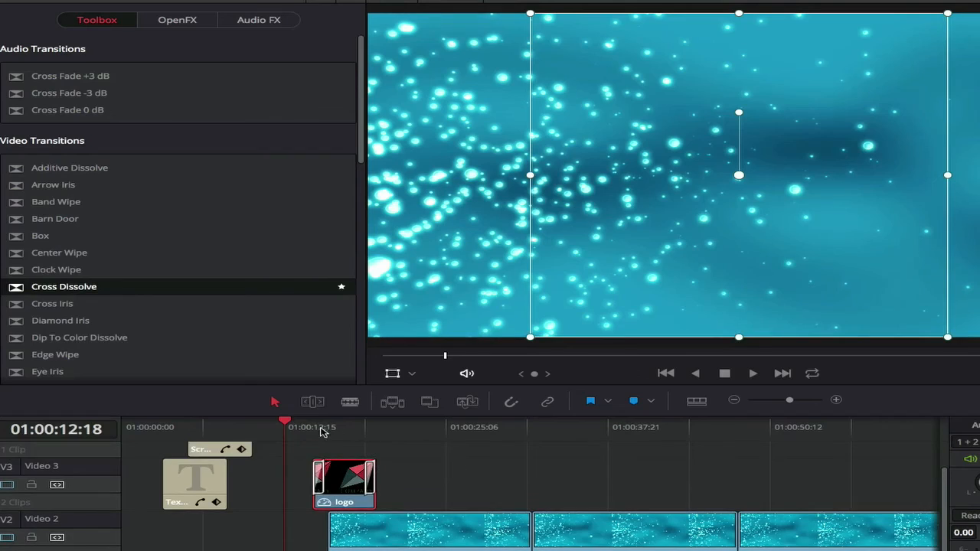
# Step: Mute Audio 1 and play the logo section of the timeline from 01:00:13:15 to 01:00:18:09
pyautogui.moveTo(284, 421); pyautogui.dragTo(291, 423)
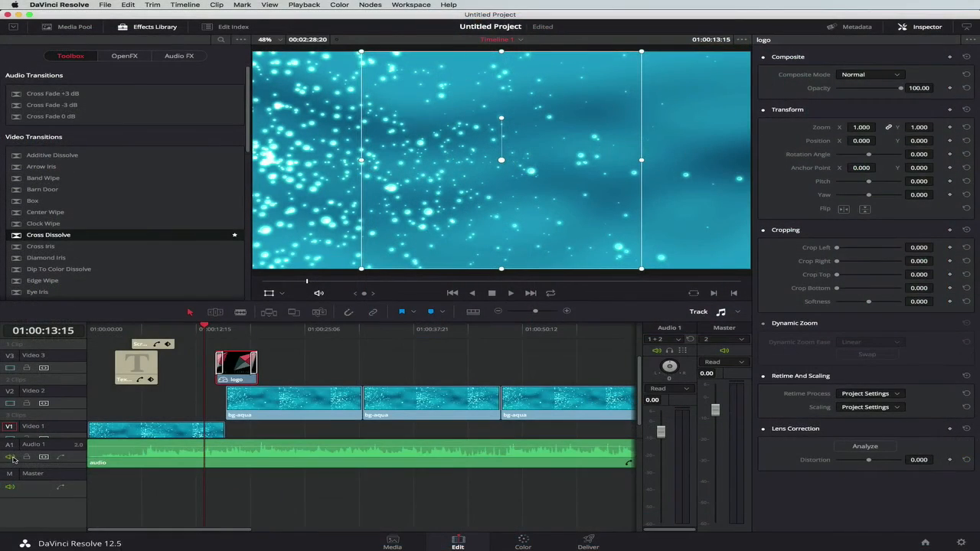
pyautogui.click(12, 458)
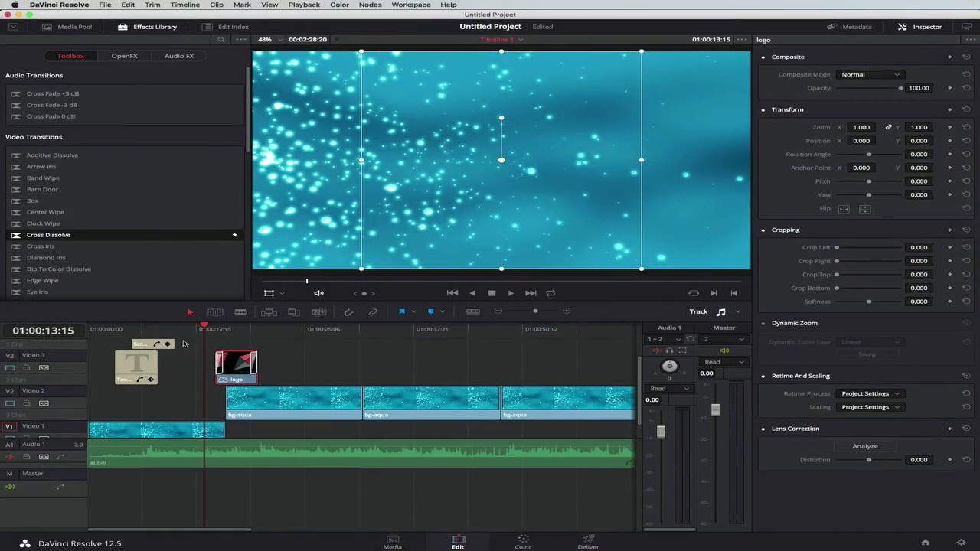
pyautogui.press('space')
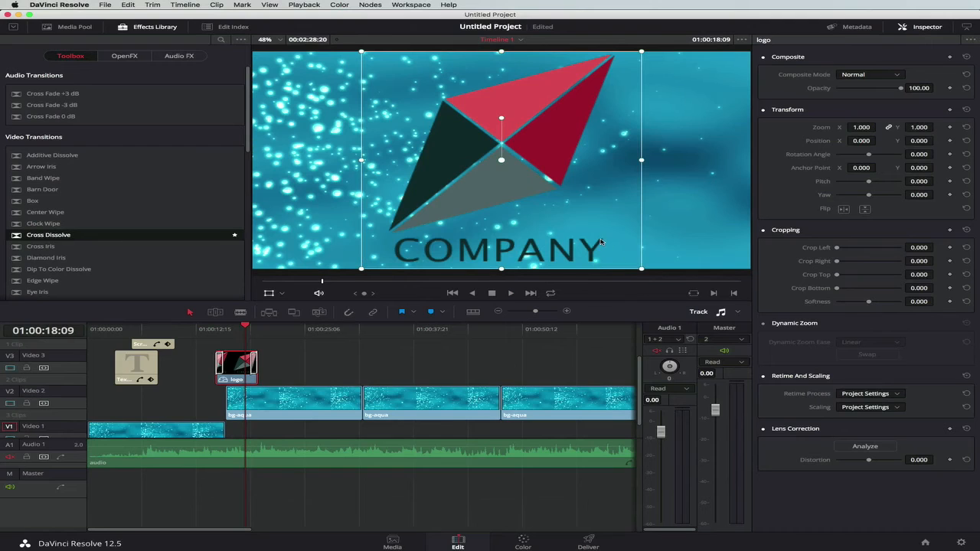
# Step: Scale the logo down to a zoom of 0.454 and keyframe that zoom at about 01:00:15:21
pyautogui.moveTo(641, 269); pyautogui.dragTo(552, 211)
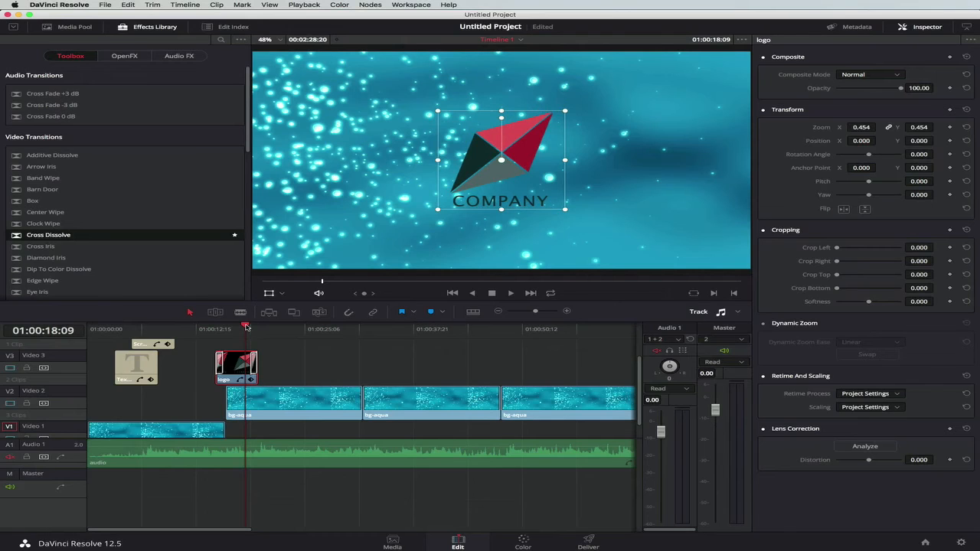
pyautogui.moveTo(246, 326); pyautogui.dragTo(235, 326)
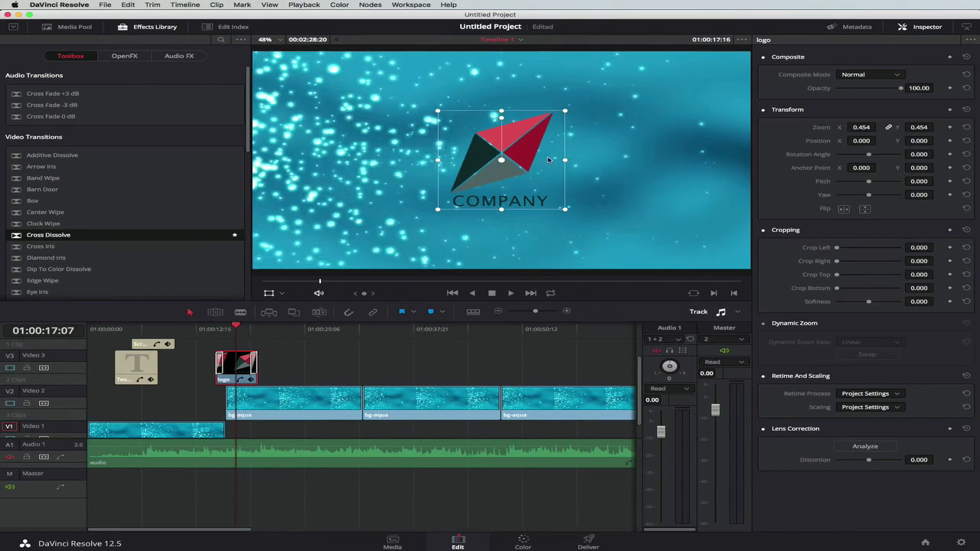
pyautogui.moveTo(236, 321); pyautogui.dragTo(224, 328)
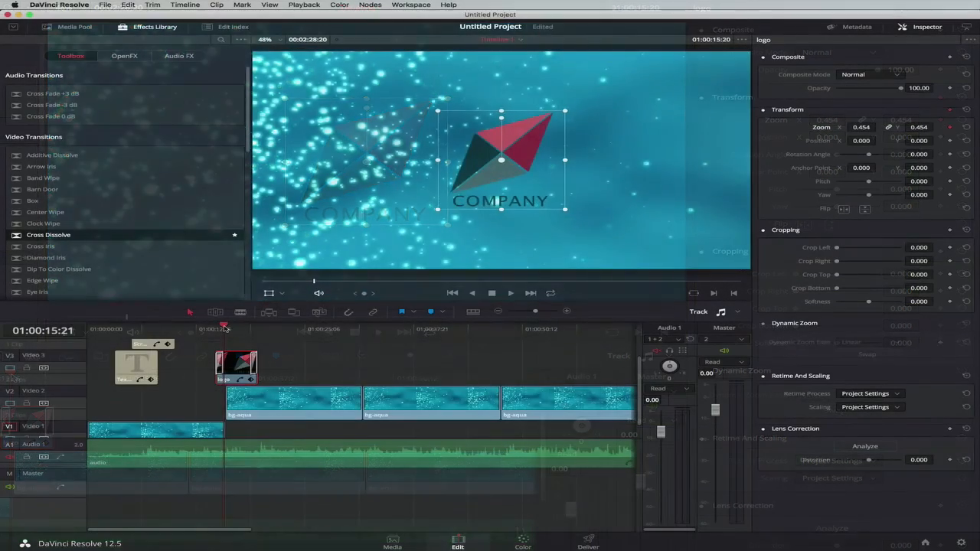
pyautogui.moveTo(12, 375); pyautogui.dragTo(28, 376)
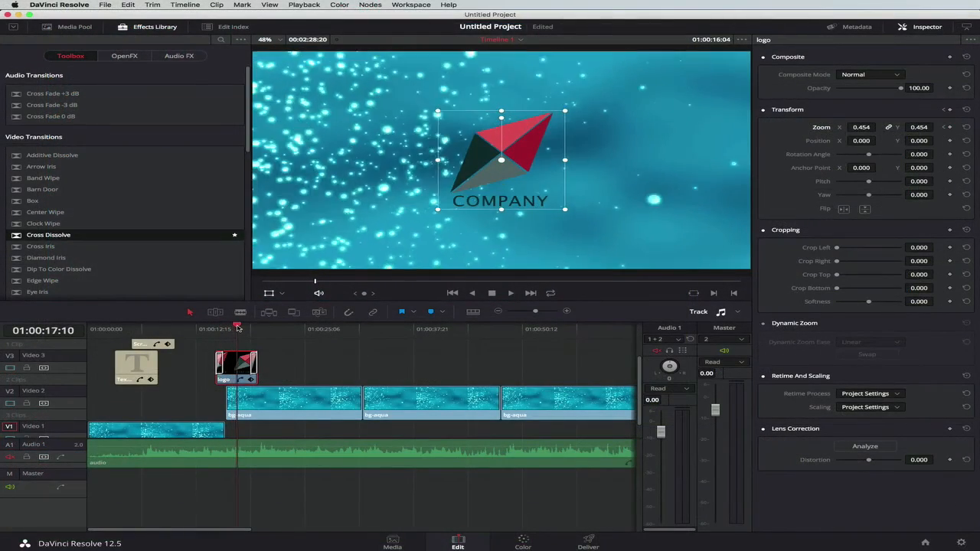
# Step: Enlarge the logo to a zoom of 0.652 at 01:00:18:10 as a second keyframe, and play the animation from 01:00:14:08
pyautogui.moveTo(238, 327); pyautogui.dragTo(246, 327)
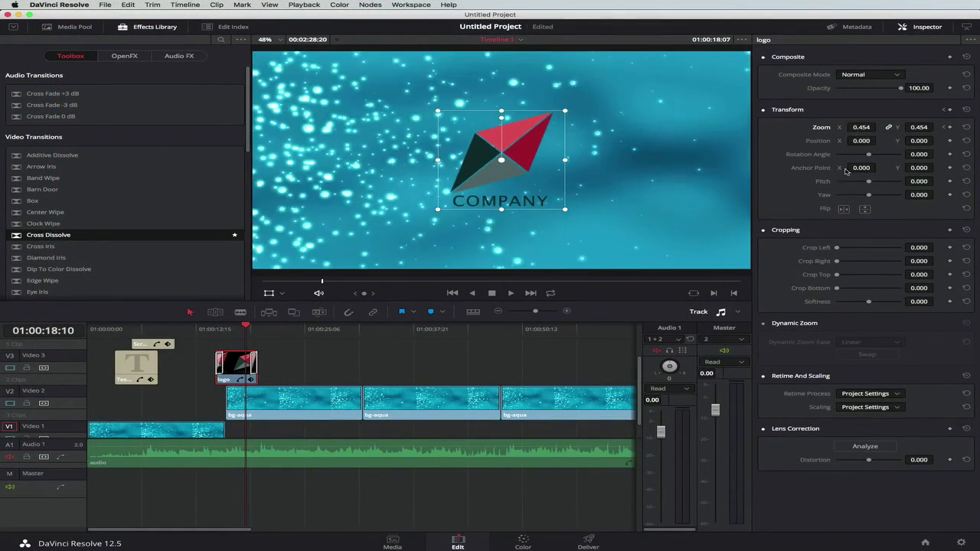
pyautogui.moveTo(565, 209); pyautogui.dragTo(584, 232)
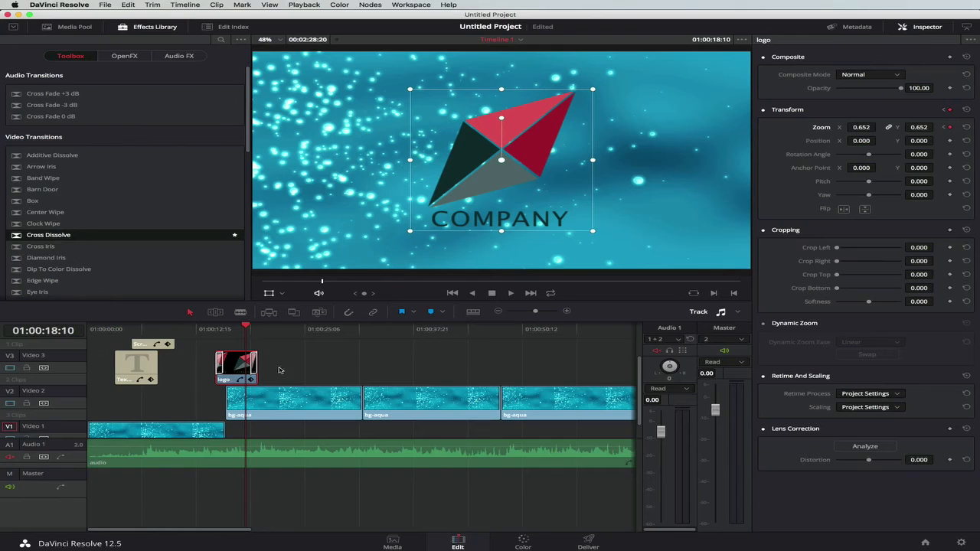
pyautogui.click(211, 329)
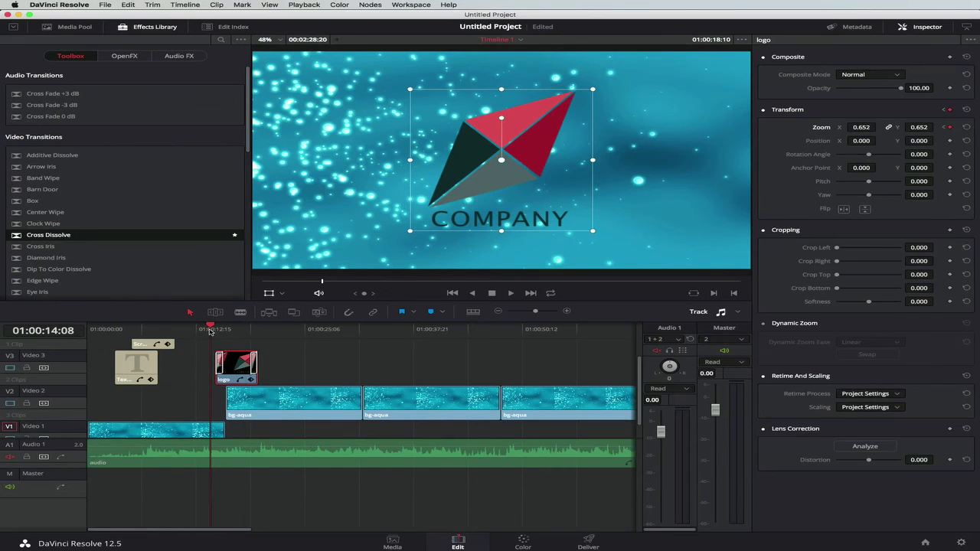
pyautogui.press('space')
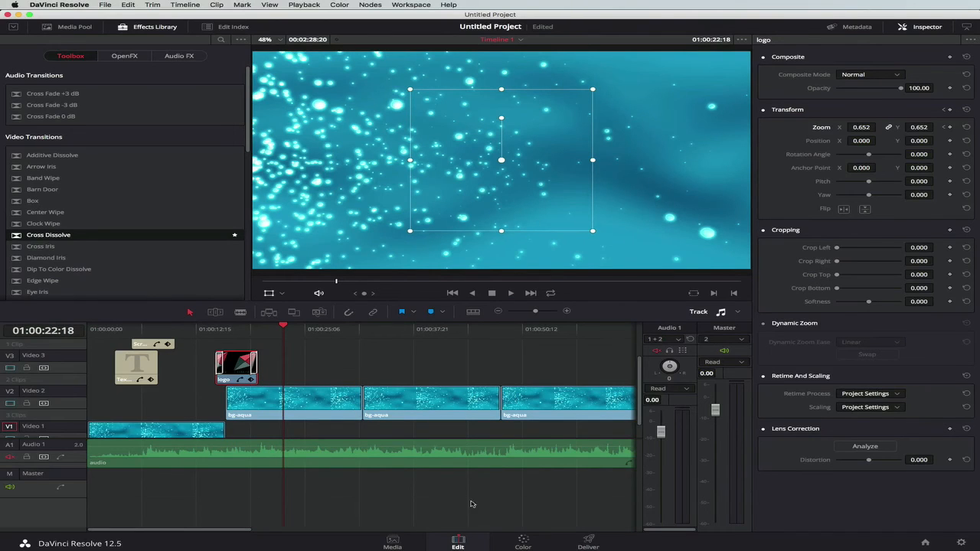
# Step: Check the timeline's extent on the Deliver page, and split the audio clip where the last bg-aqua clip on Video 2 ends
pyautogui.click(588, 544)
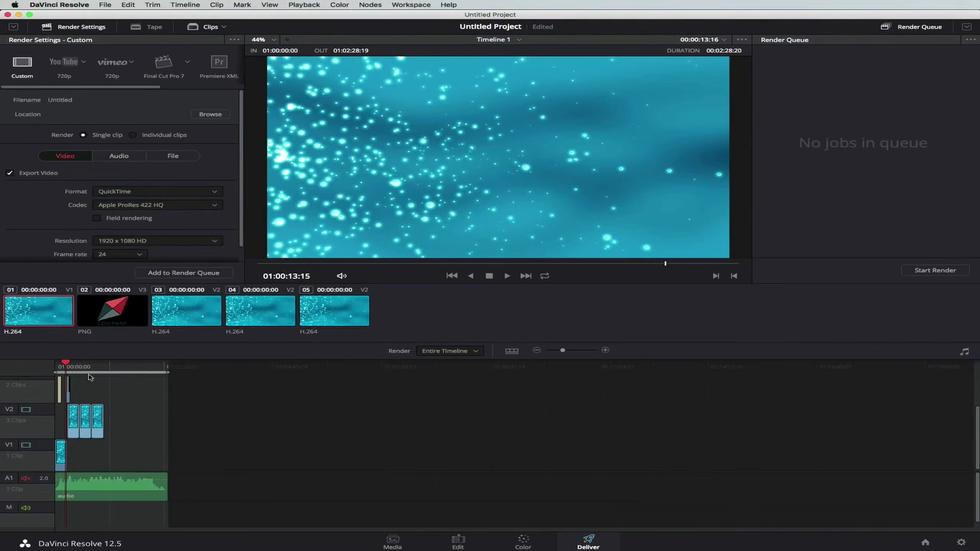
pyautogui.click(468, 545)
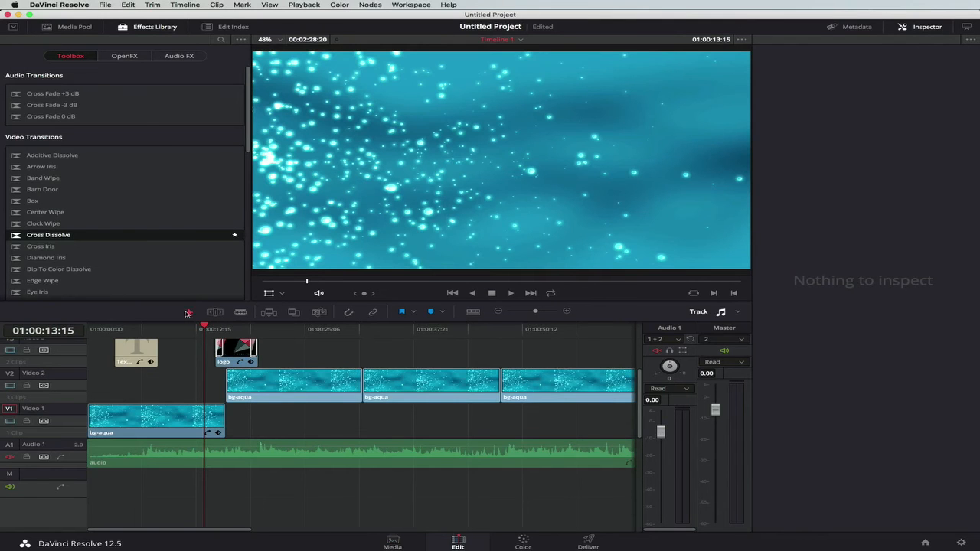
pyautogui.click(239, 313)
pyautogui.hscroll(5, 448, 387)
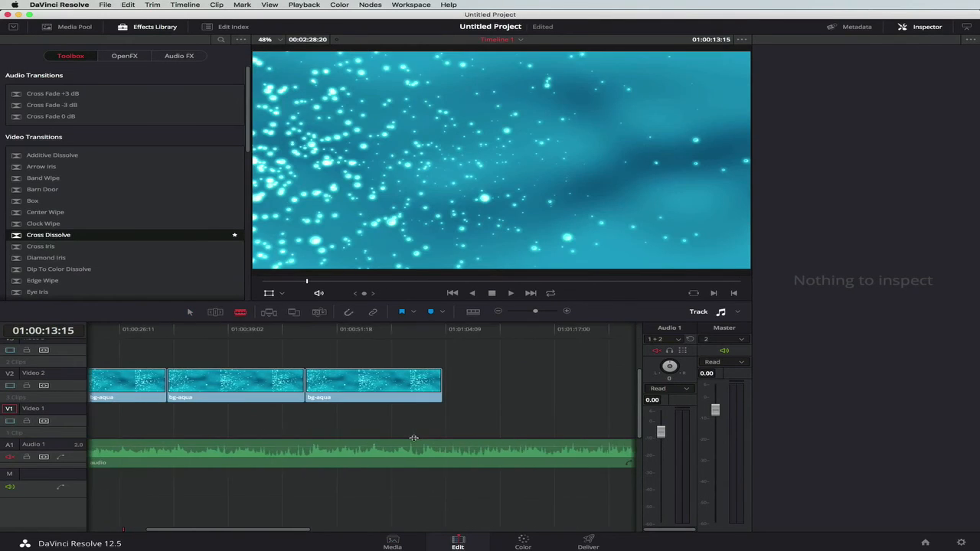
pyautogui.click(442, 453)
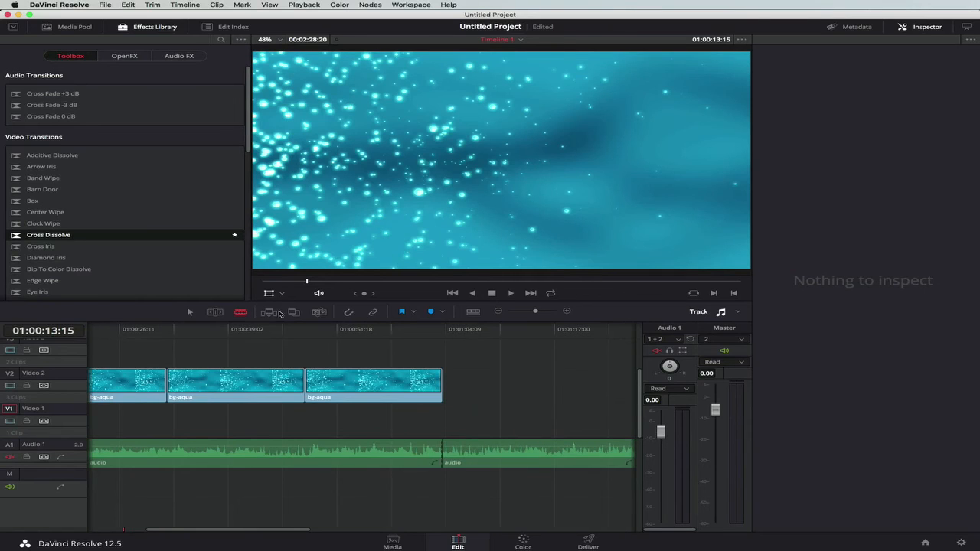
# Step: Delete the audio piece that extends past the end of the last bg-aqua clip
pyautogui.click(189, 313)
pyautogui.click(503, 461)
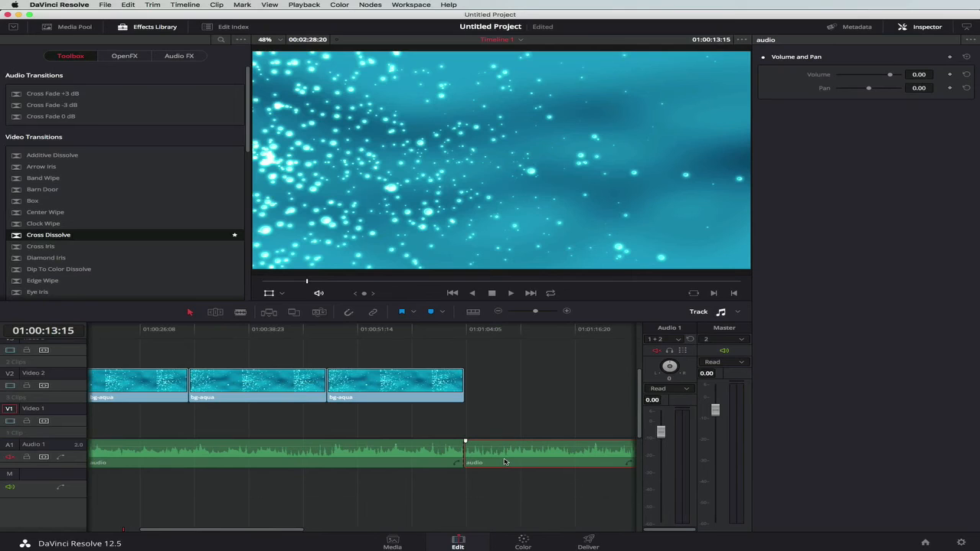
pyautogui.doubleClick(504, 461)
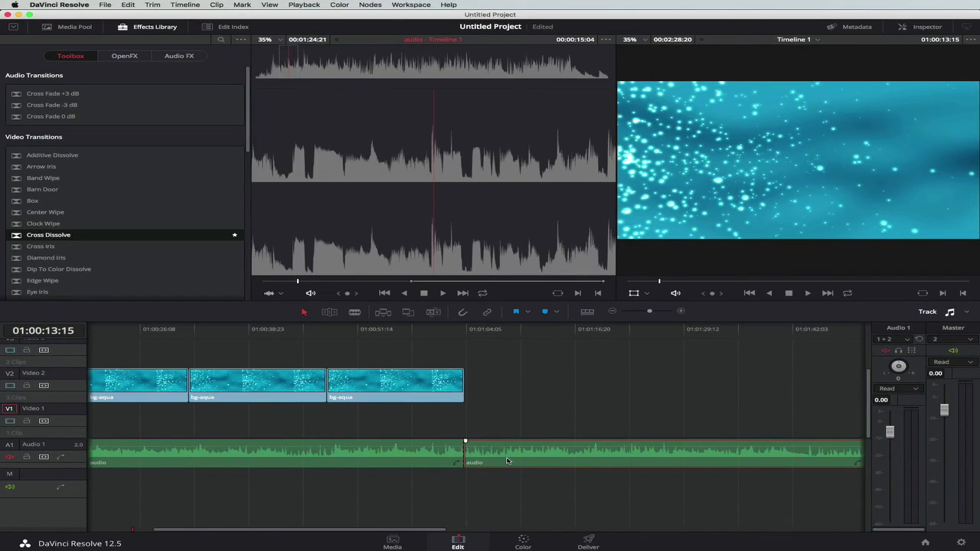
pyautogui.hscroll(3, 507, 461)
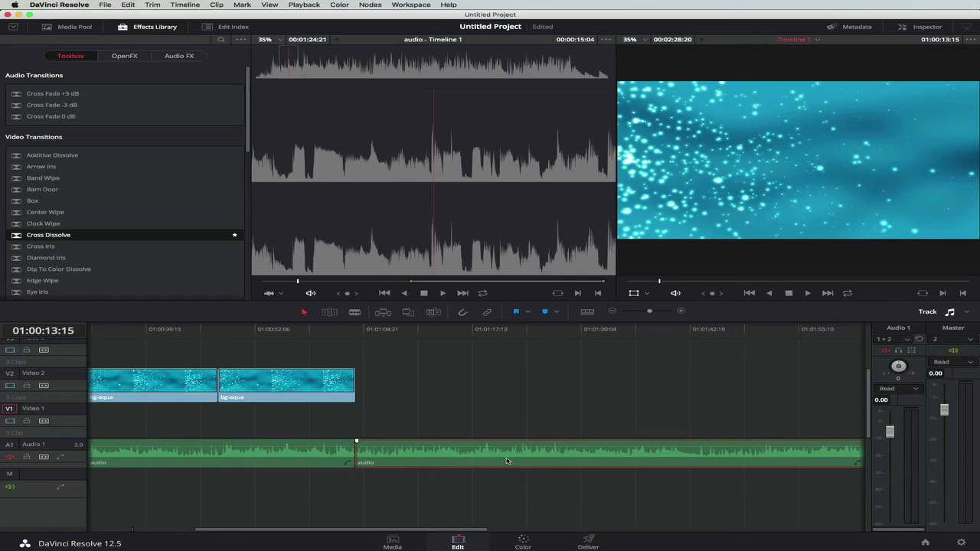
pyautogui.press('BackSpace')
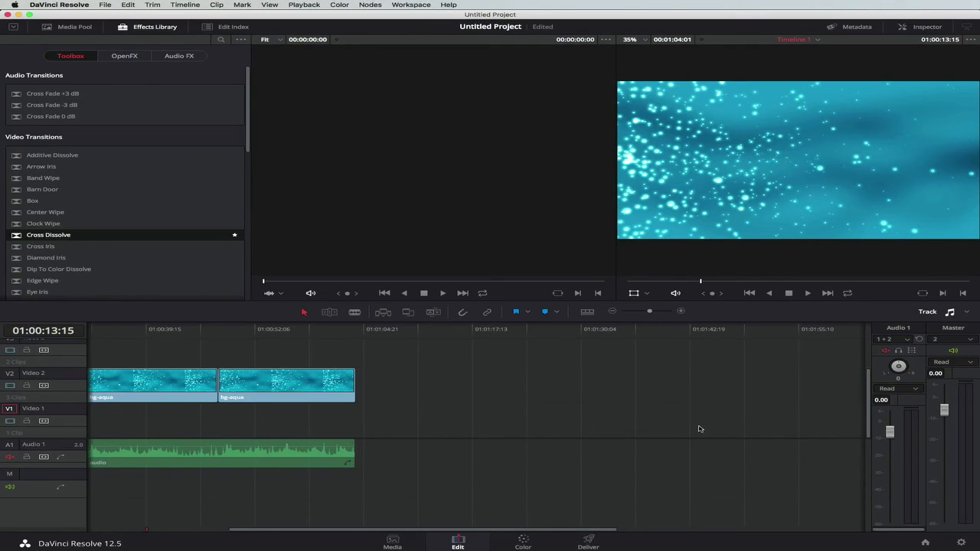
# Step: Go to the Deliver page, choose the YouTube 720p render preset, and review its video settings
pyautogui.click(922, 27)
pyautogui.click(588, 542)
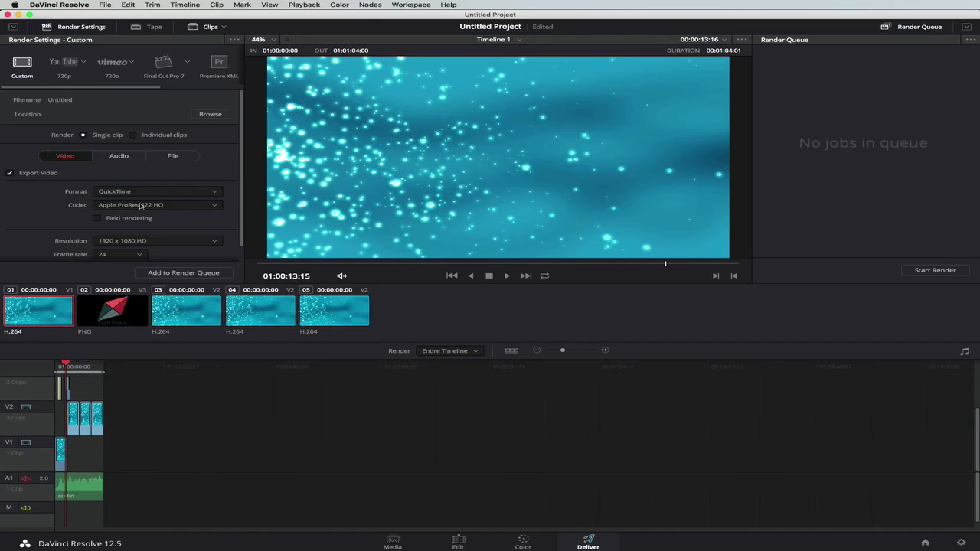
pyautogui.click(64, 64)
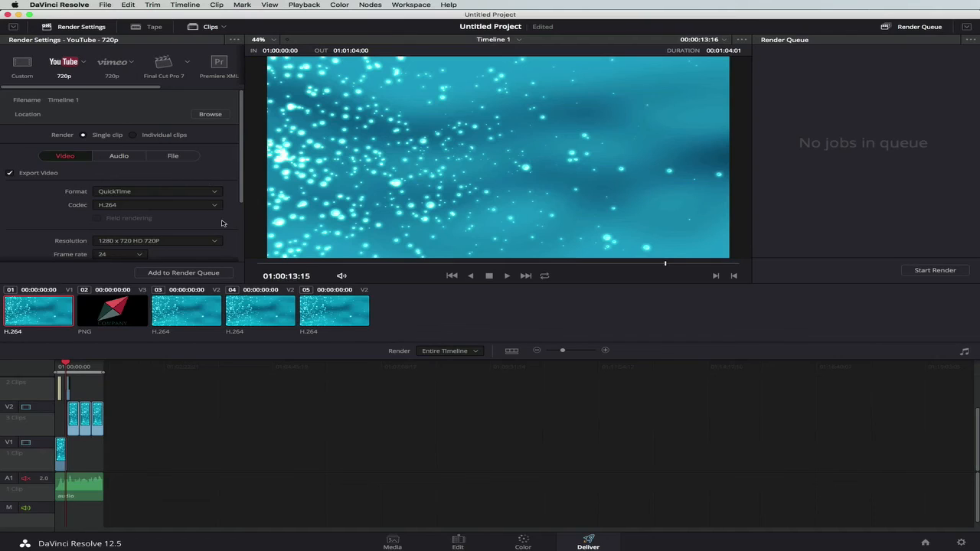
pyautogui.scroll(-5, 222, 223)
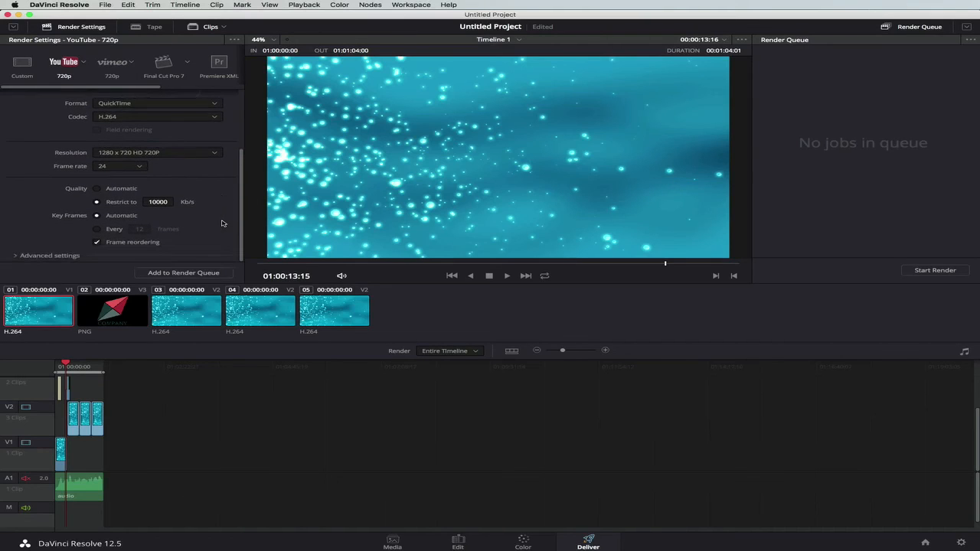
pyautogui.scroll(5, 194, 220)
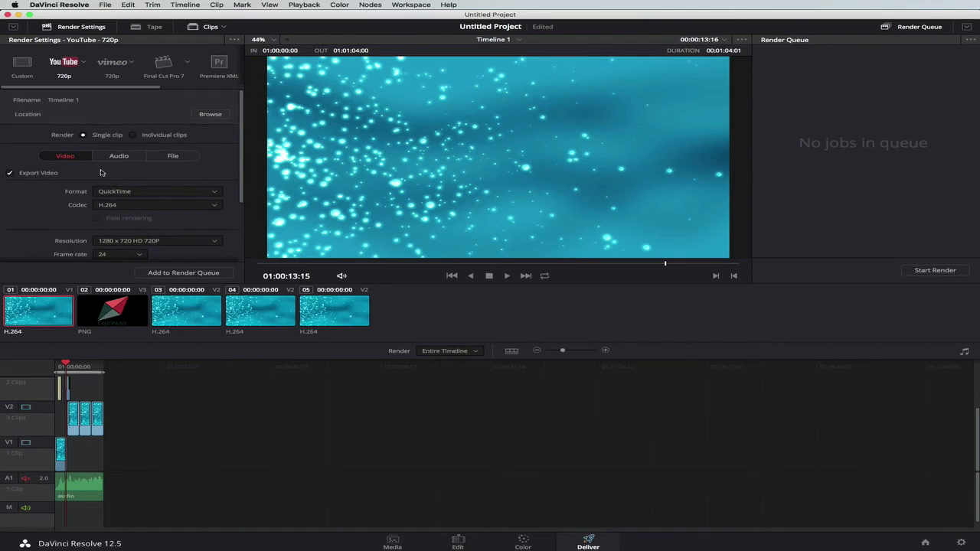
# Step: Set the render's custom file name to test and its destination to /Users/imac/Movies
pyautogui.click(174, 157)
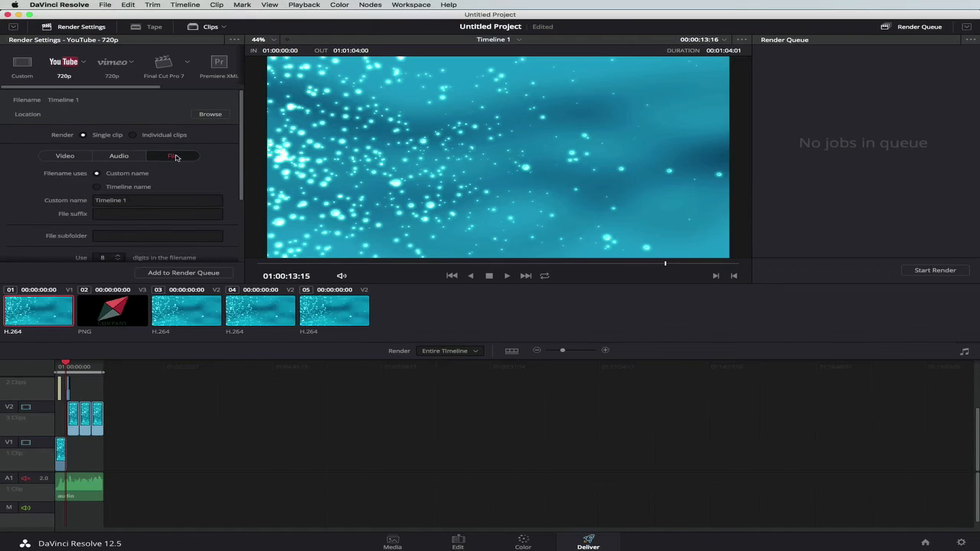
pyautogui.click(125, 199)
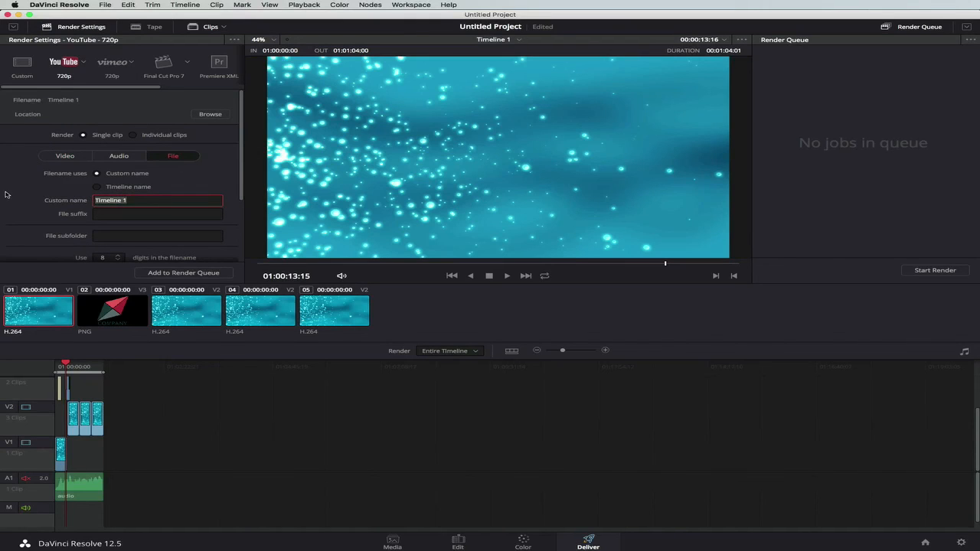
pyautogui.write('test')
pyautogui.click(211, 115)
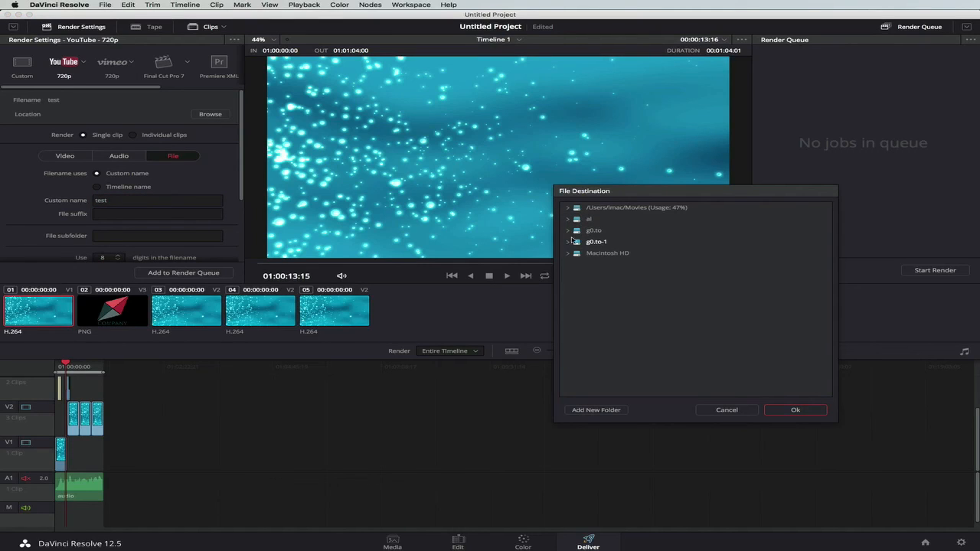
pyautogui.click(570, 209)
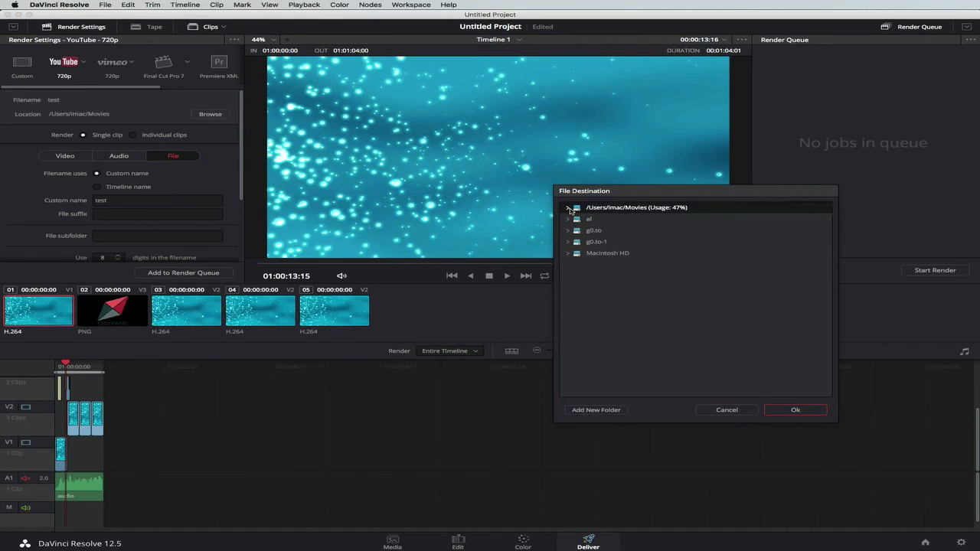
pyautogui.click(794, 411)
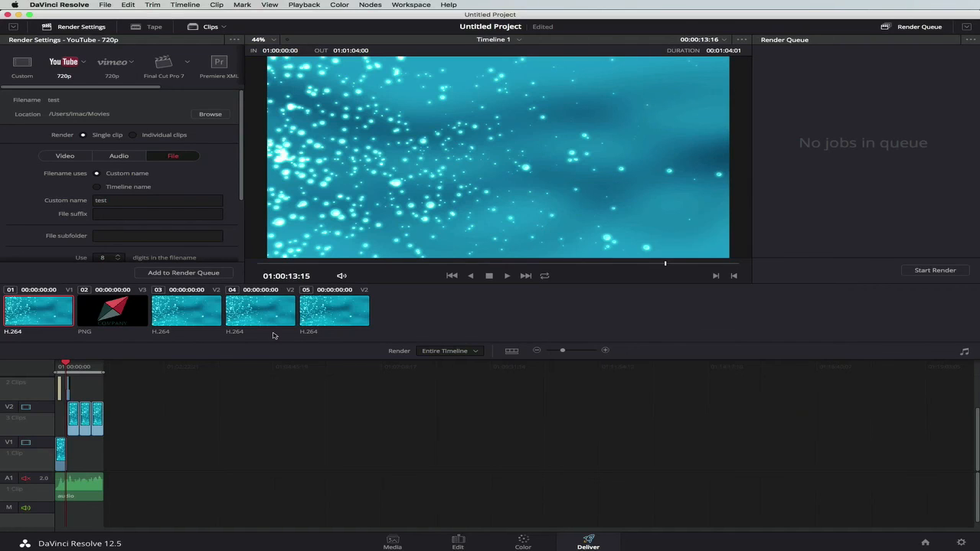
# Step: Add the YouTube 720p job to the render queue and start rendering it
pyautogui.click(188, 274)
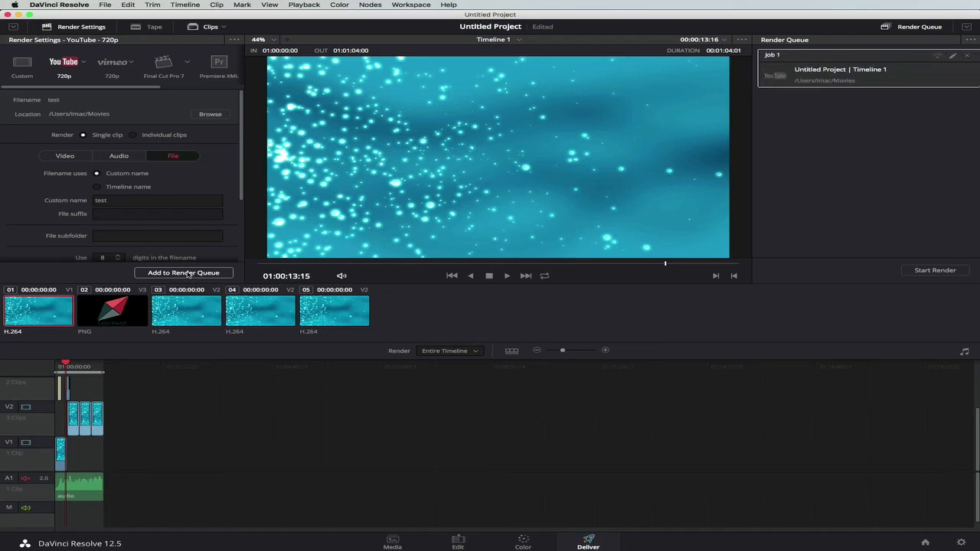
pyautogui.moveTo(565, 353); pyautogui.dragTo(575, 352)
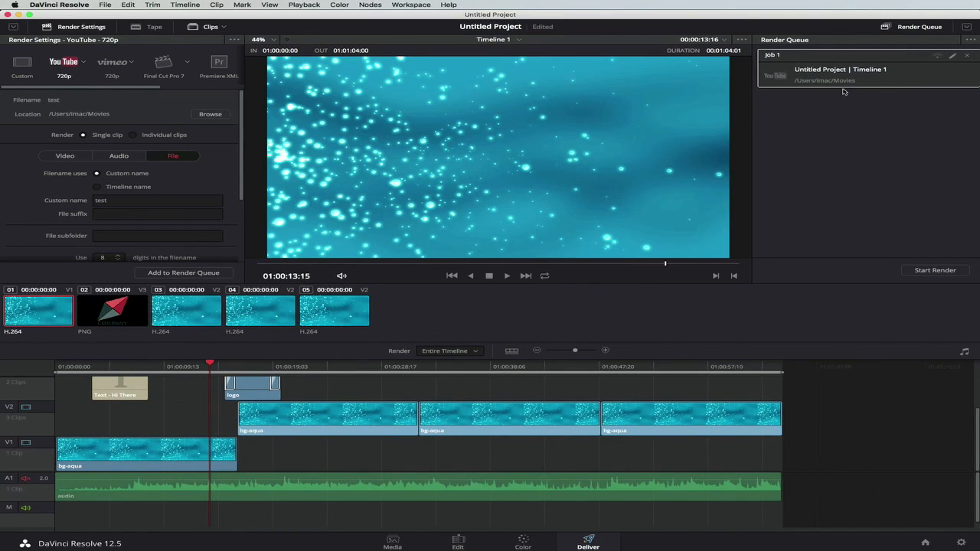
pyautogui.click(935, 270)
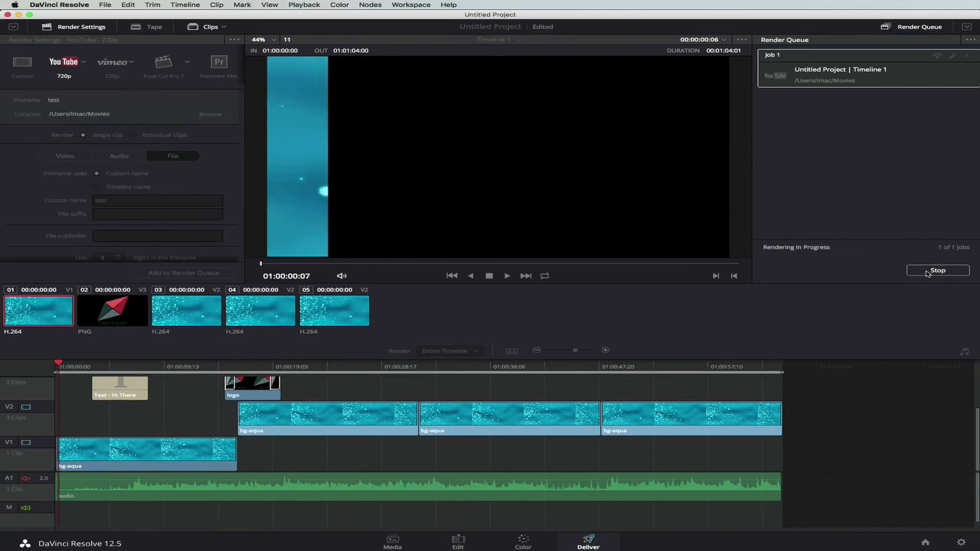